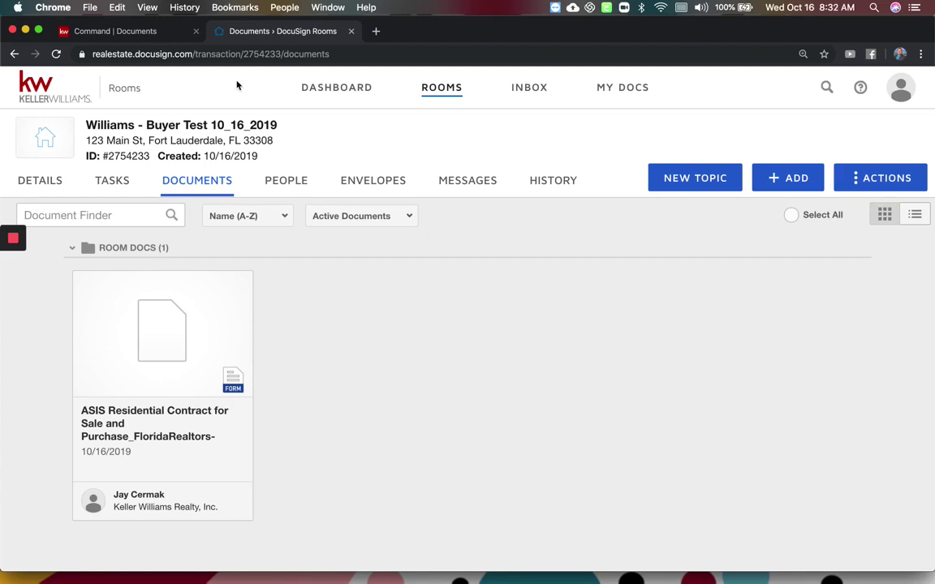
Switch to KW Command to show the buyer opportunity's Under Contract checklist, 0 of 15 uploaded.
click(159, 31)
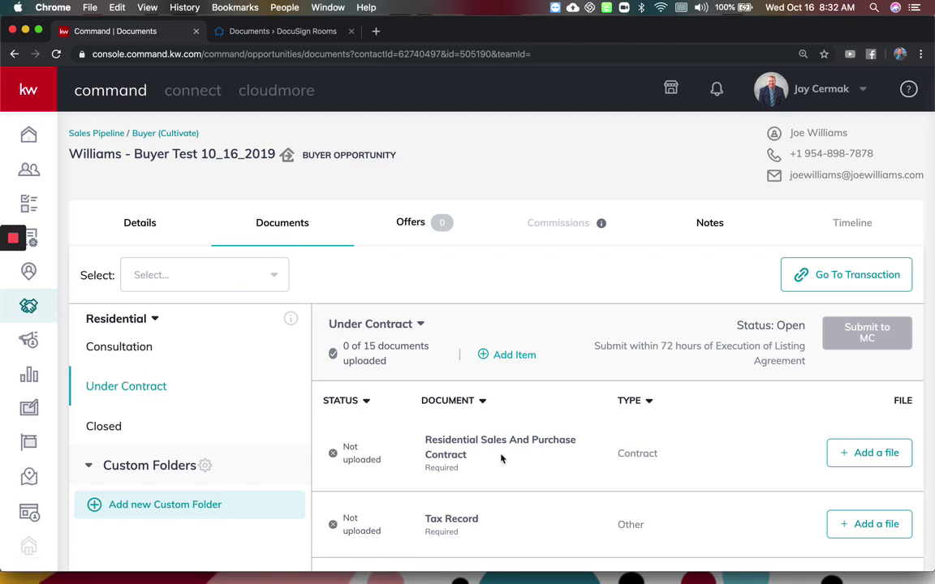
Highlight the required Residential Sales And Purchase Contract in the Under Contract checklist.
drag(479, 456, 446, 435)
click(446, 435)
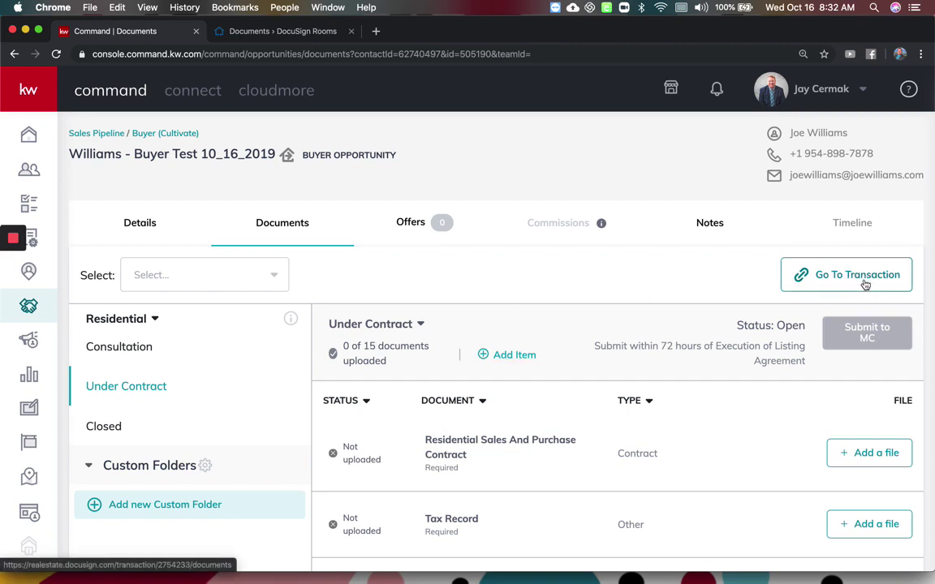
Return to the buyer test room in DocuSign Rooms and highlight its title.
click(315, 32)
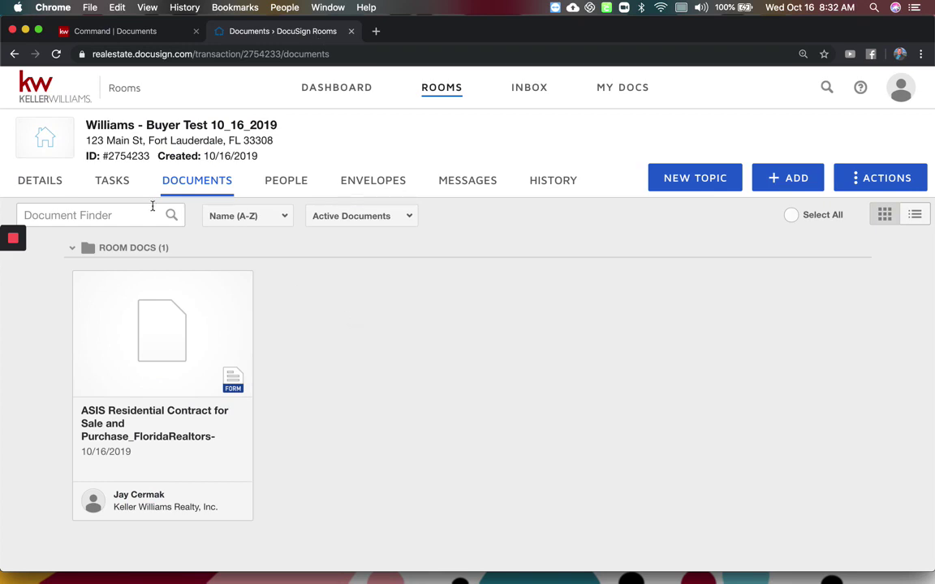
drag(80, 114, 284, 136)
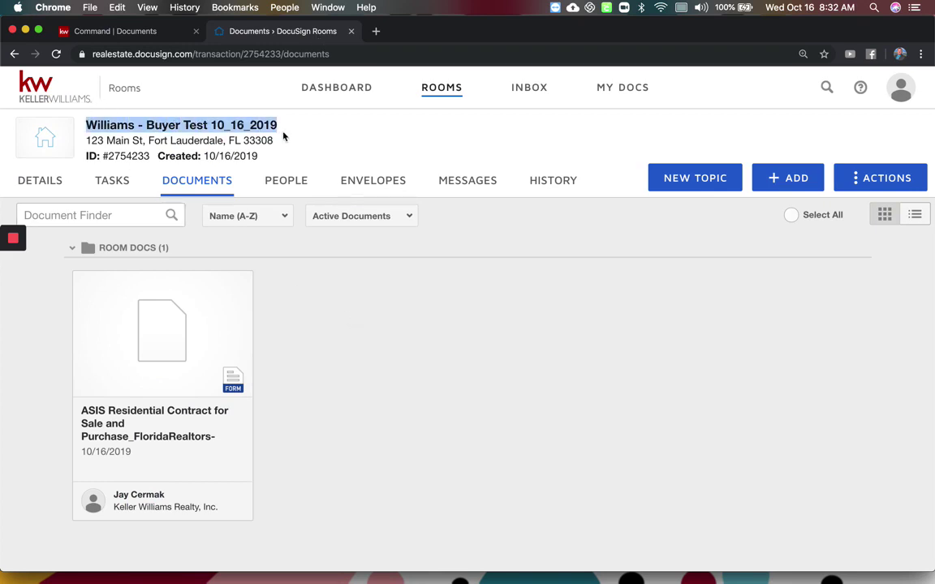
click(282, 135)
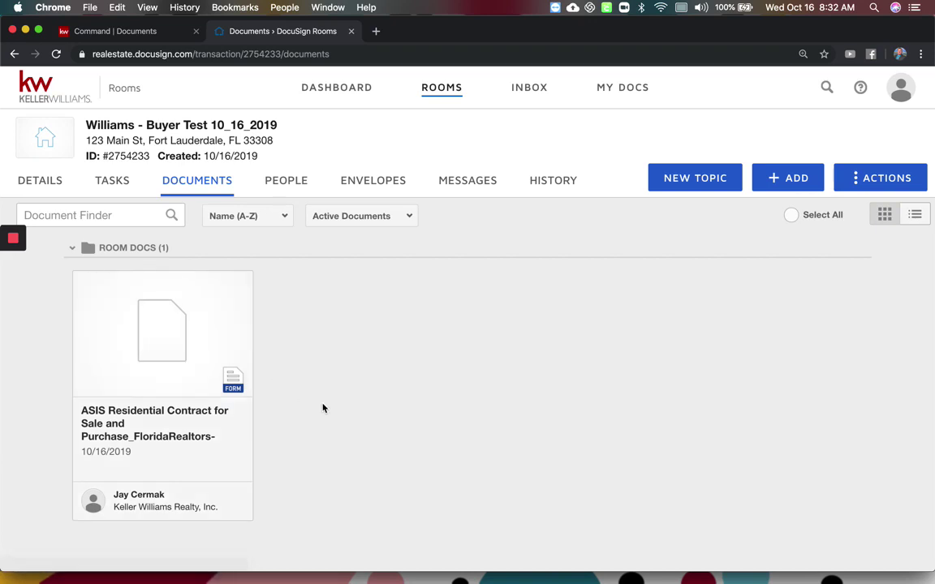
Review the room's offer, party and agent details, then go back to its Documents.
click(51, 185)
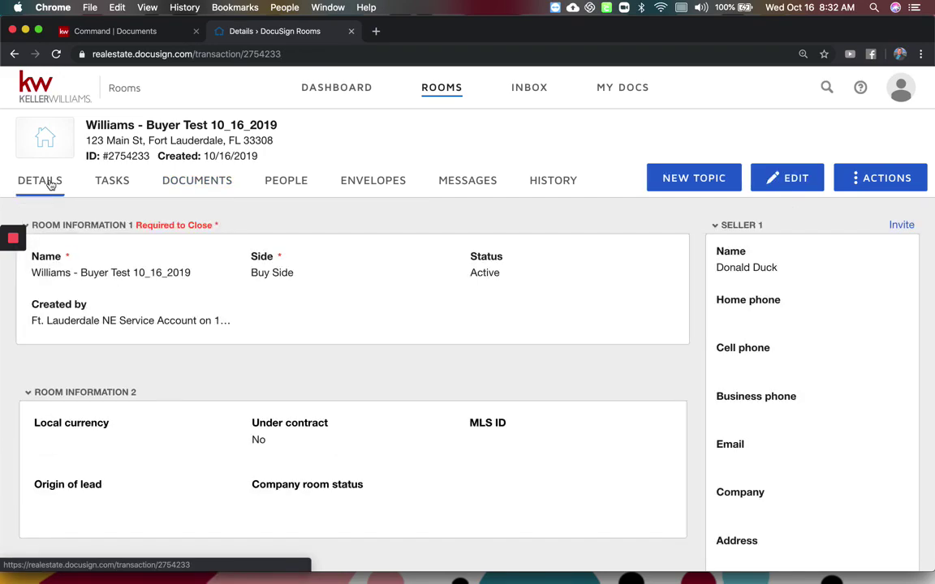
scroll(793, 333, down, 15)
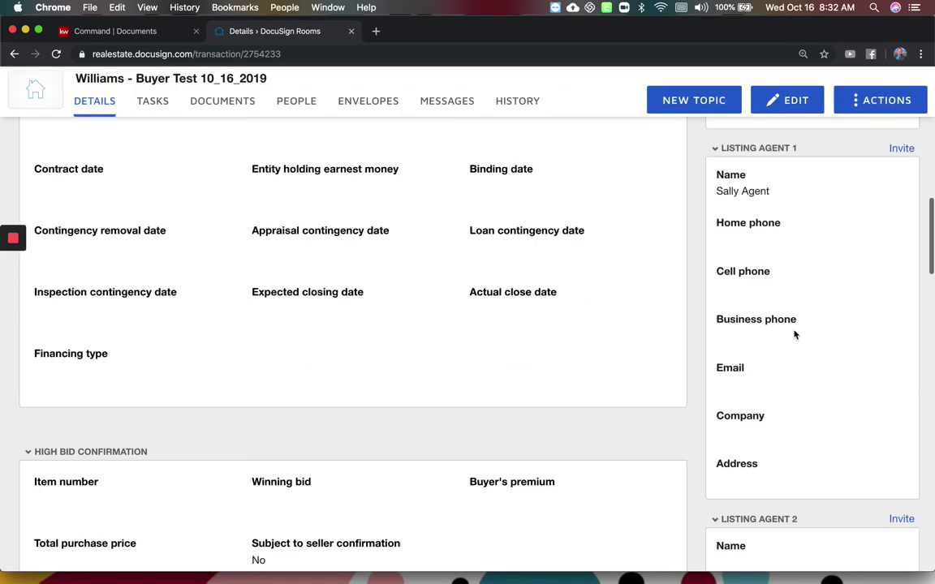
scroll(793, 334, down, 10)
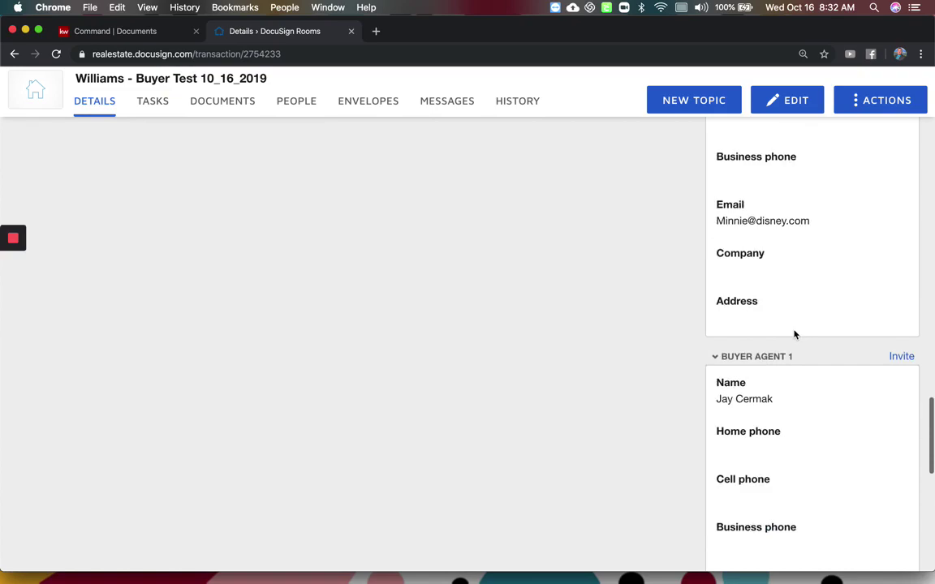
scroll(802, 246, down, 4)
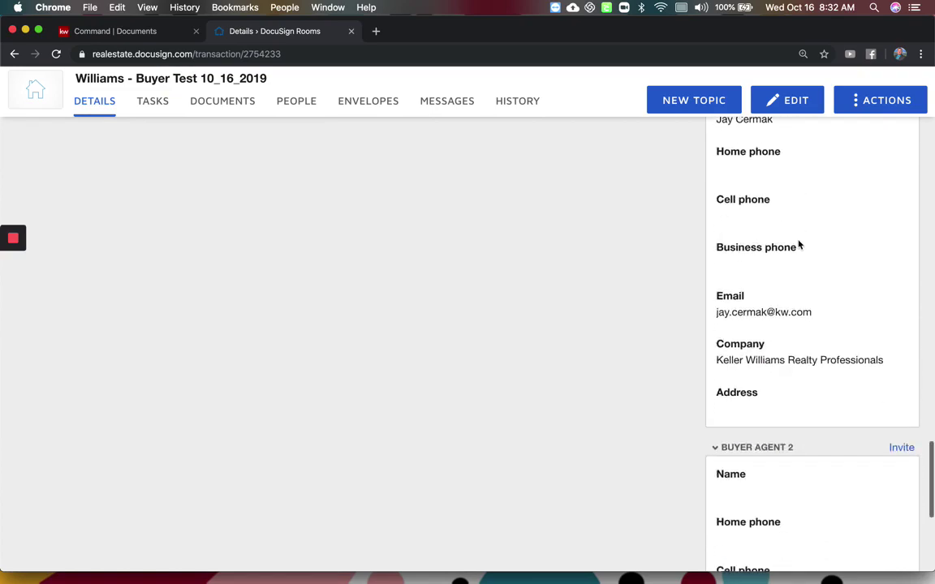
scroll(799, 245, up, 10)
scroll(798, 244, up, 5)
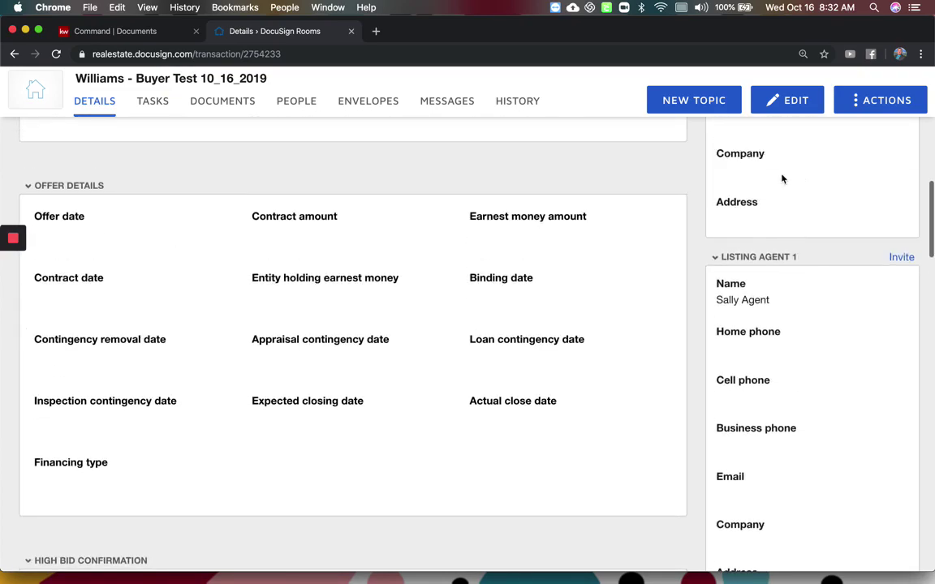
scroll(782, 179, up, 10)
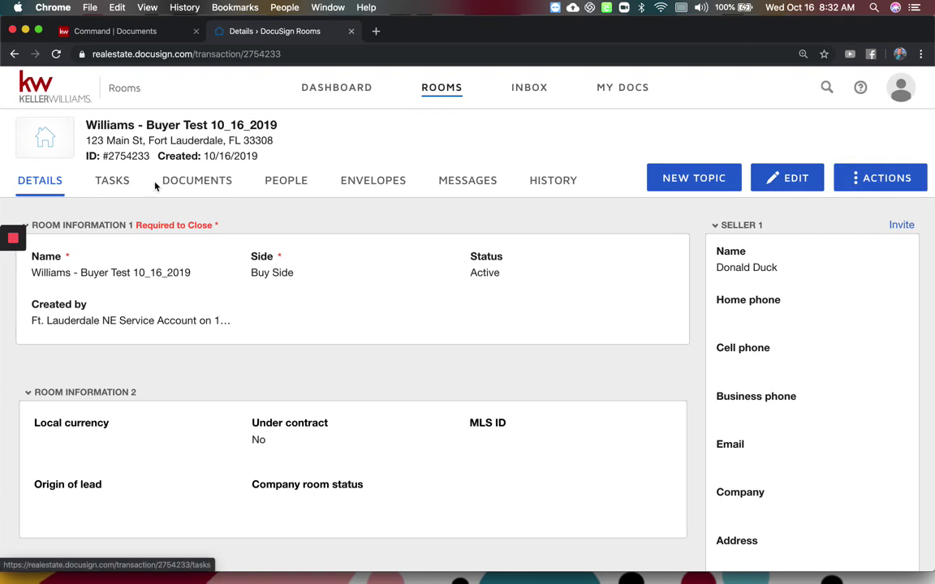
click(213, 184)
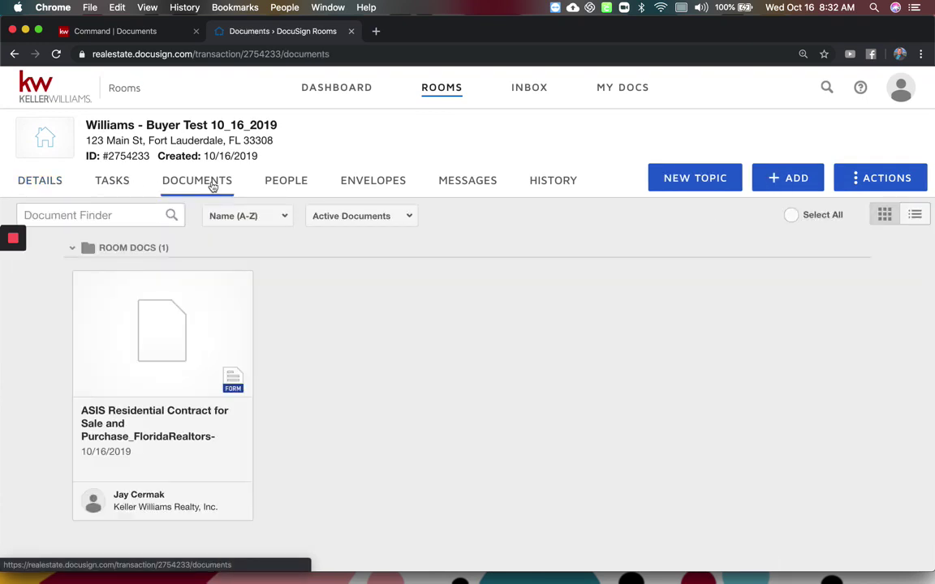
Select the ASIS Residential Contract form and start a 'Please DocuSign' envelope from it.
click(84, 283)
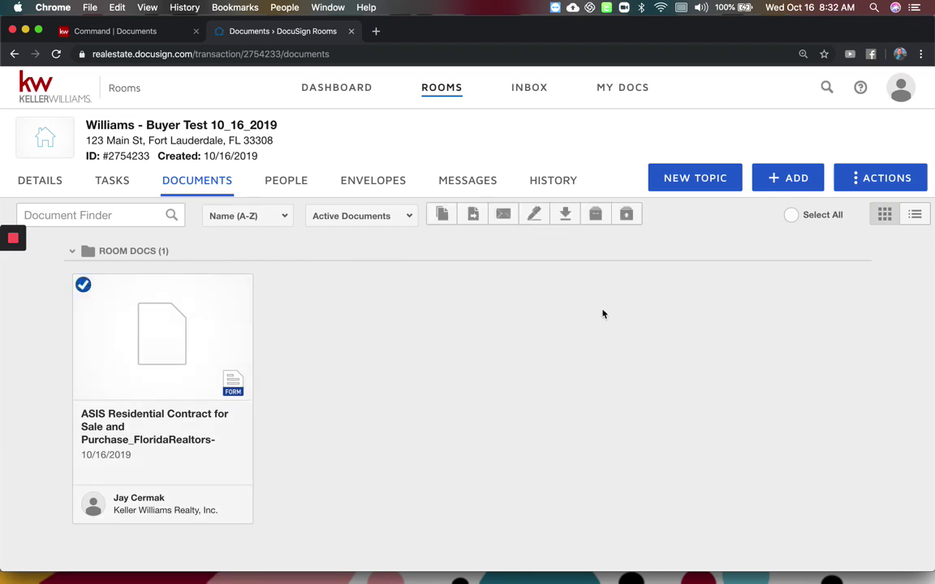
click(794, 175)
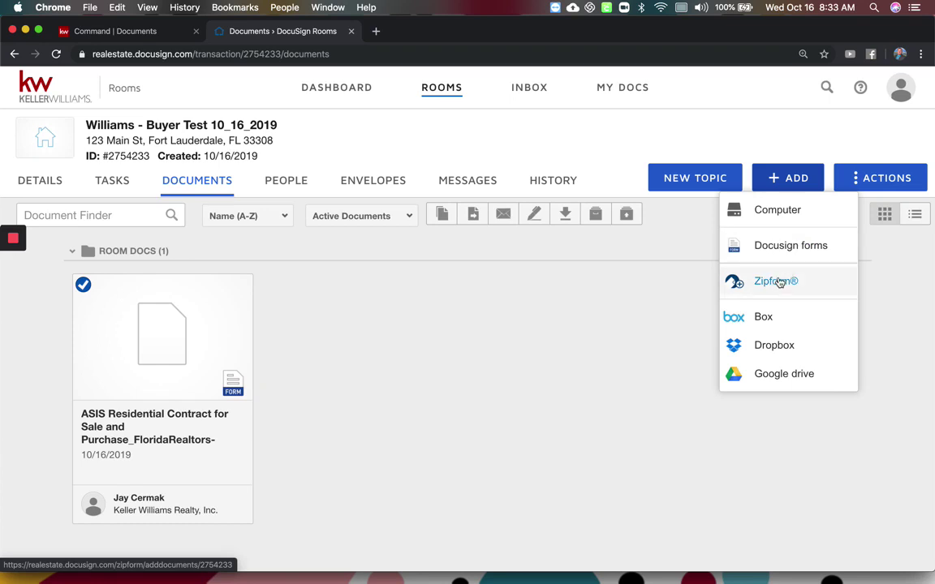
click(548, 347)
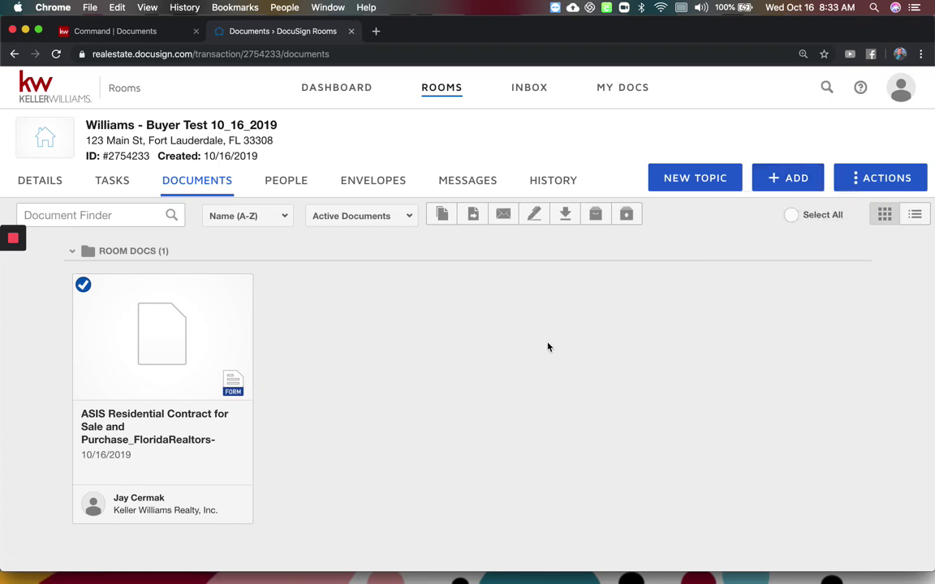
click(538, 219)
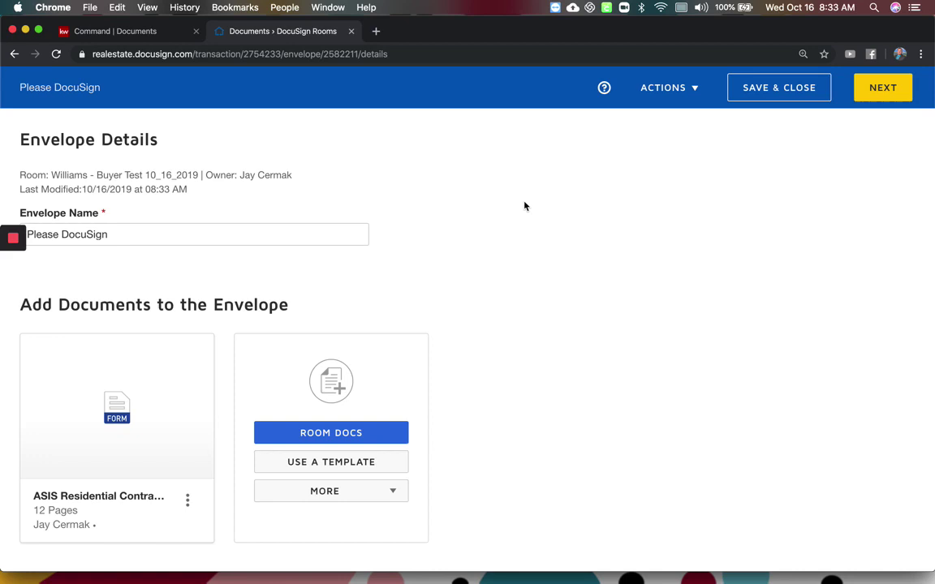
Scroll Envelope Details down to the Use a Template option.
scroll(524, 206, down, 3)
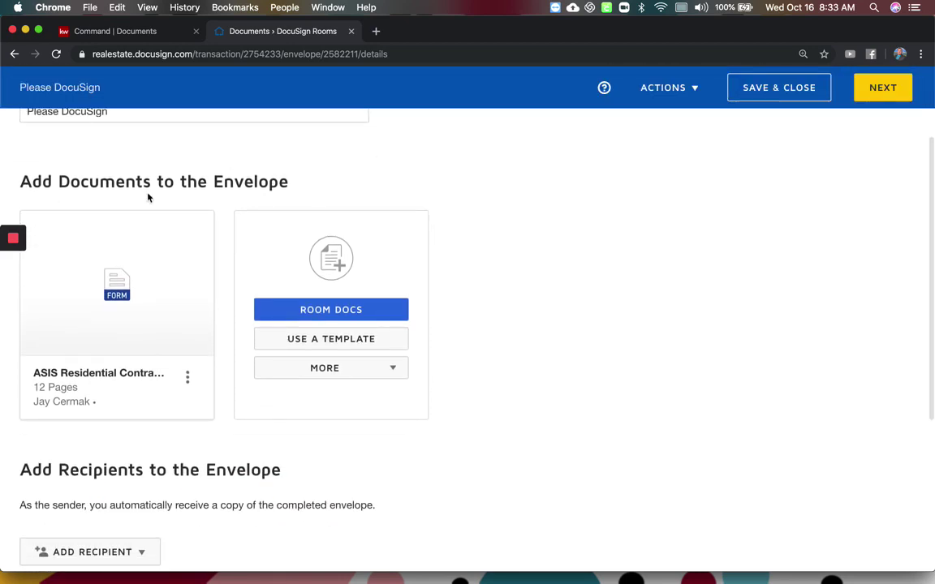
mouse_move(100, 233)
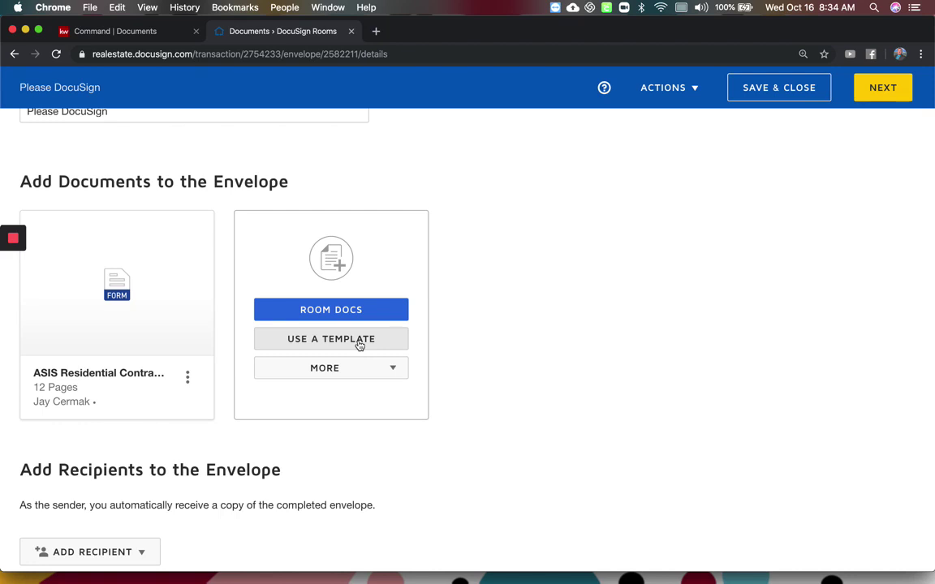
From Shared with Me templates, add KWFTL Buyer Disclosure form 2018 and Title Alliance ABA.
click(344, 346)
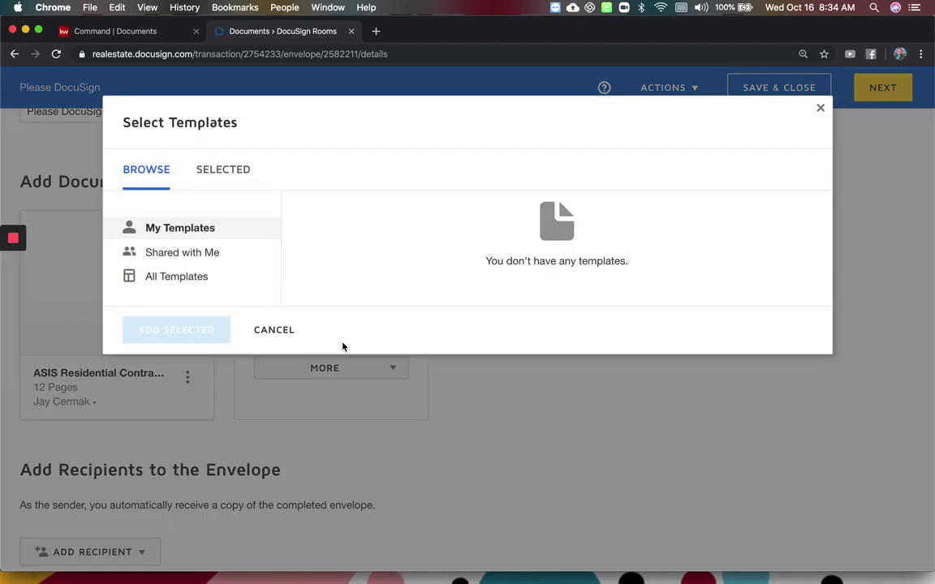
click(172, 256)
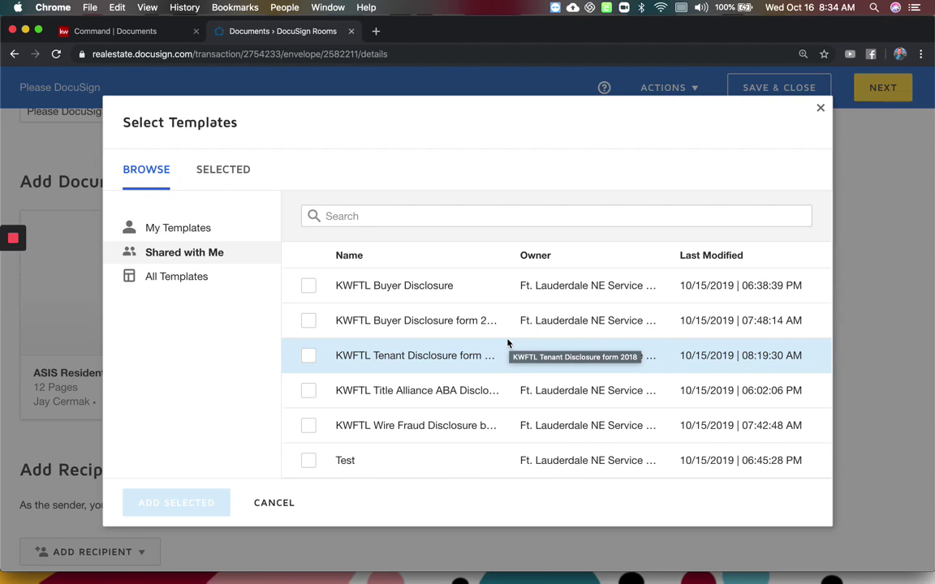
click(308, 321)
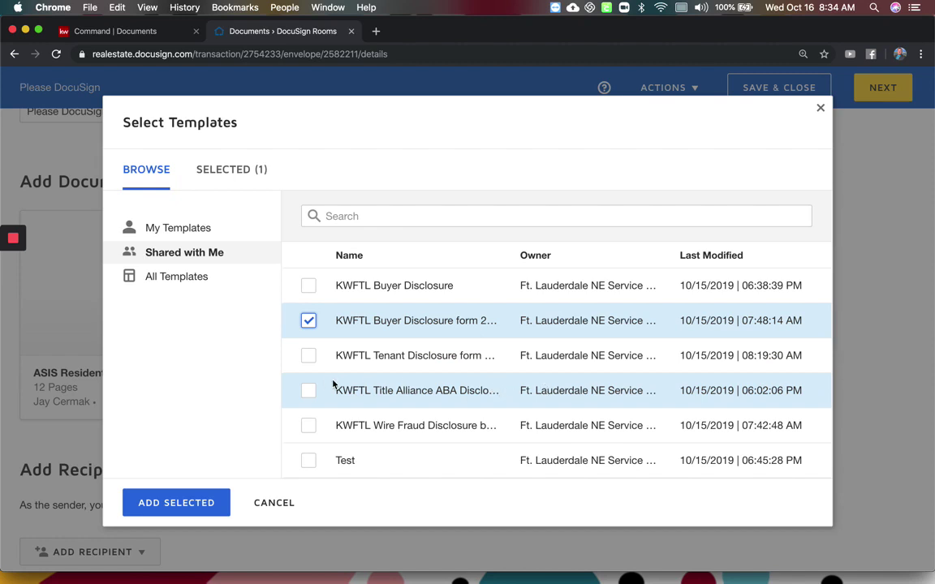
click(309, 393)
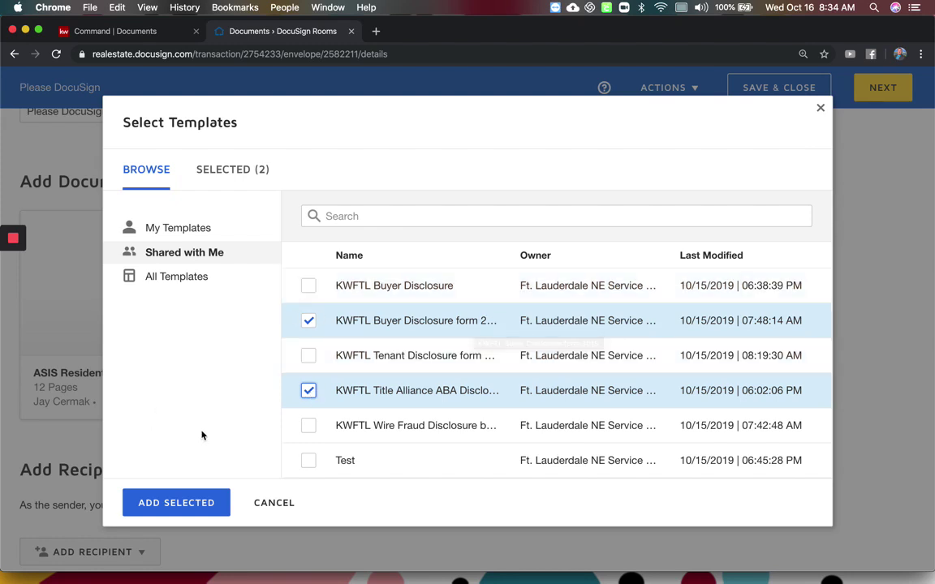
click(175, 505)
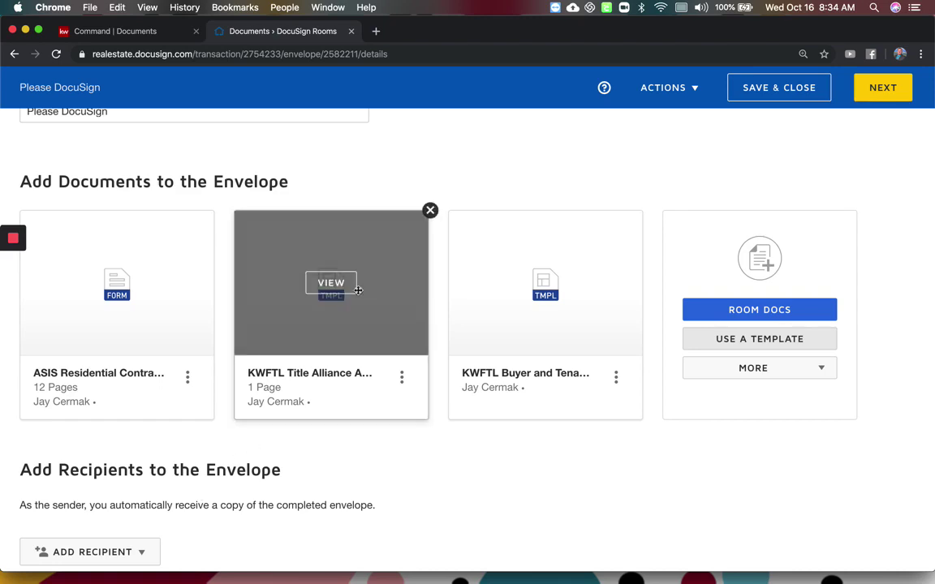
Preview the 1-page Title Alliance disclosure document.
click(340, 284)
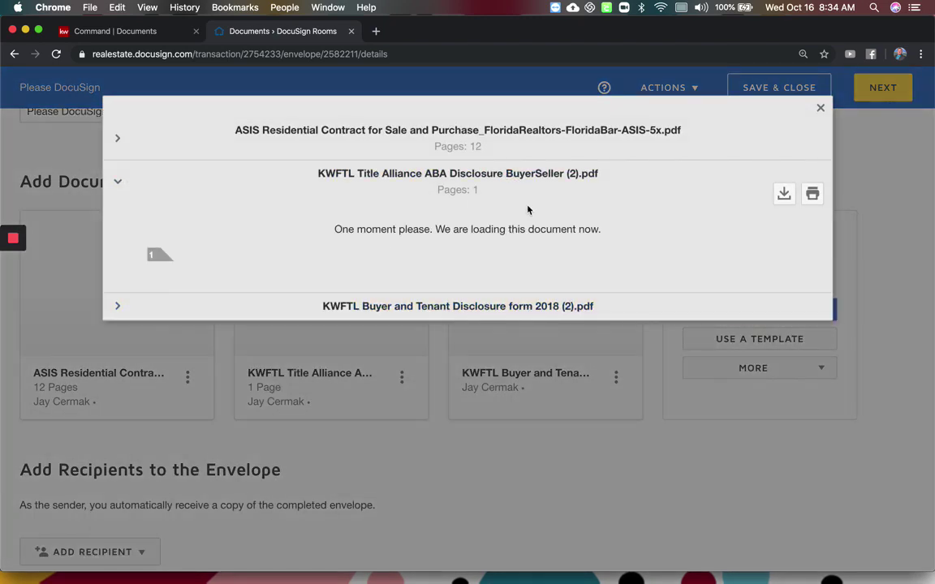
scroll(490, 390, down, 15)
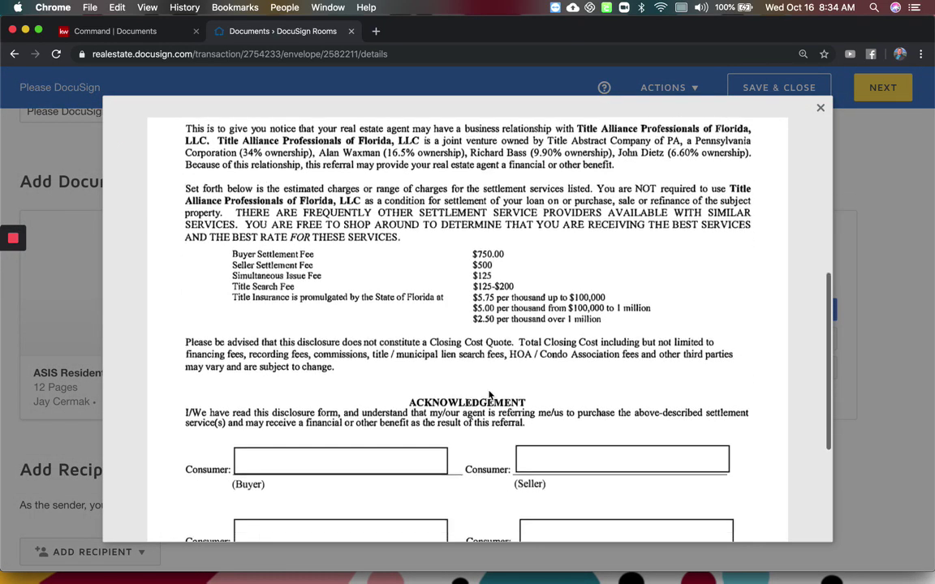
scroll(363, 333, down, 2)
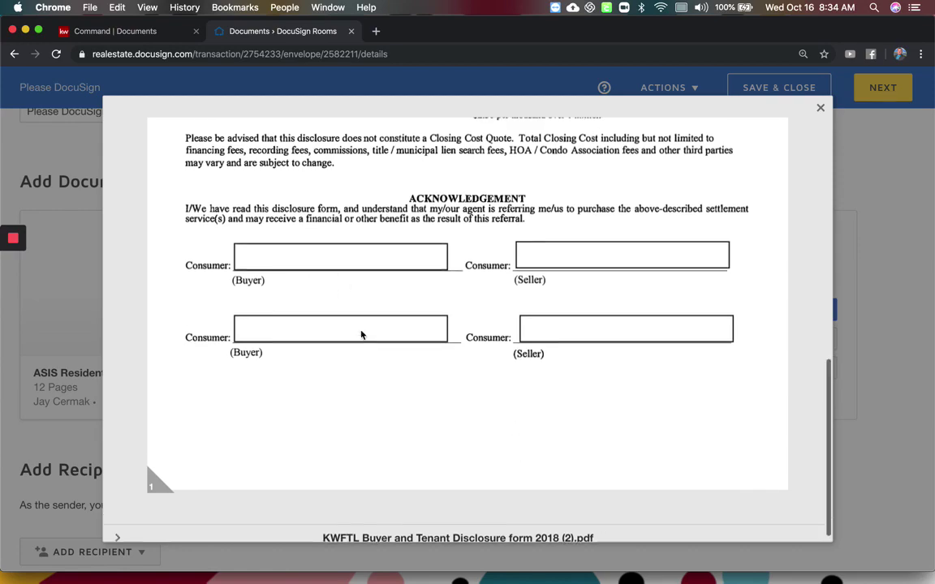
Read the 2-page Buyer and Tenant Disclosure down to its signature lines, then close the preview.
click(426, 528)
scroll(431, 392, down, 10)
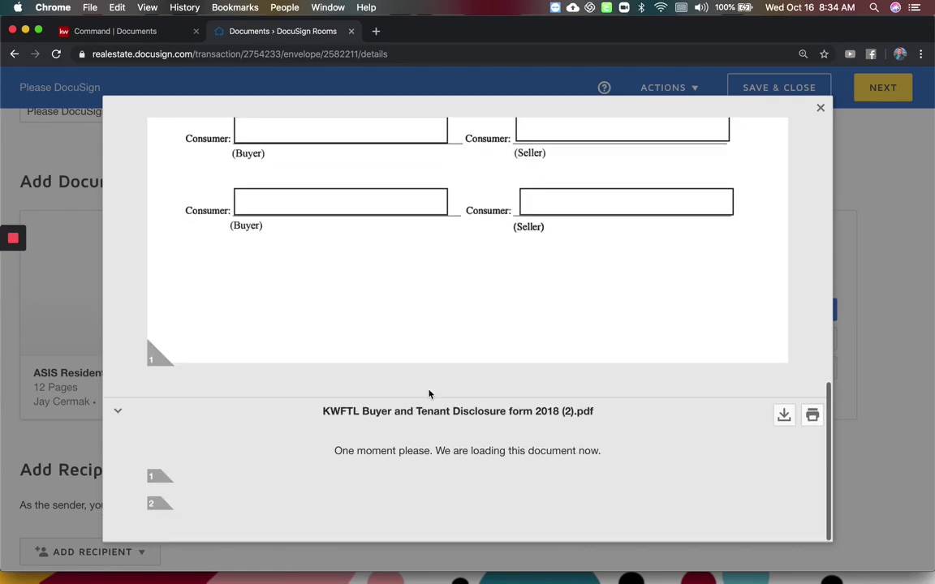
scroll(430, 394, down, 10)
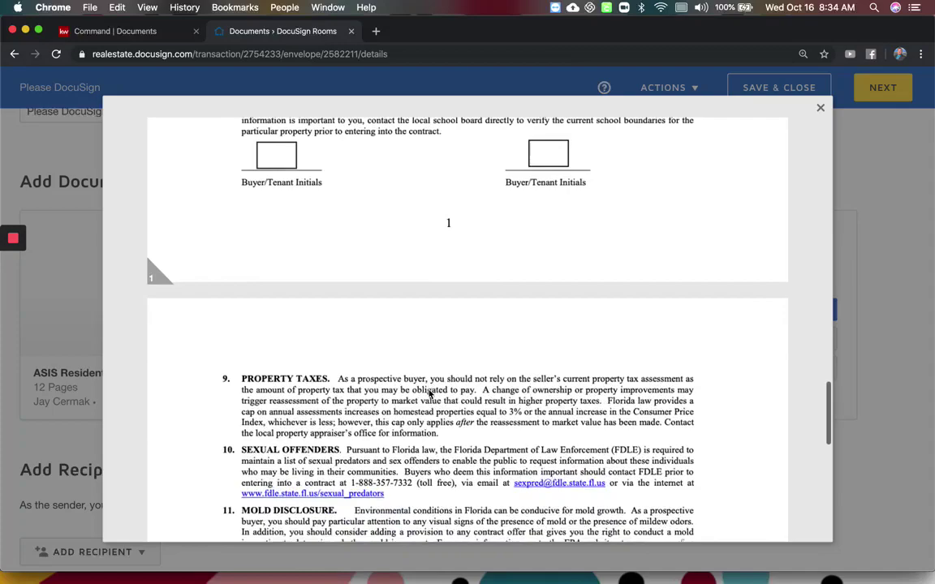
scroll(430, 393, down, 5)
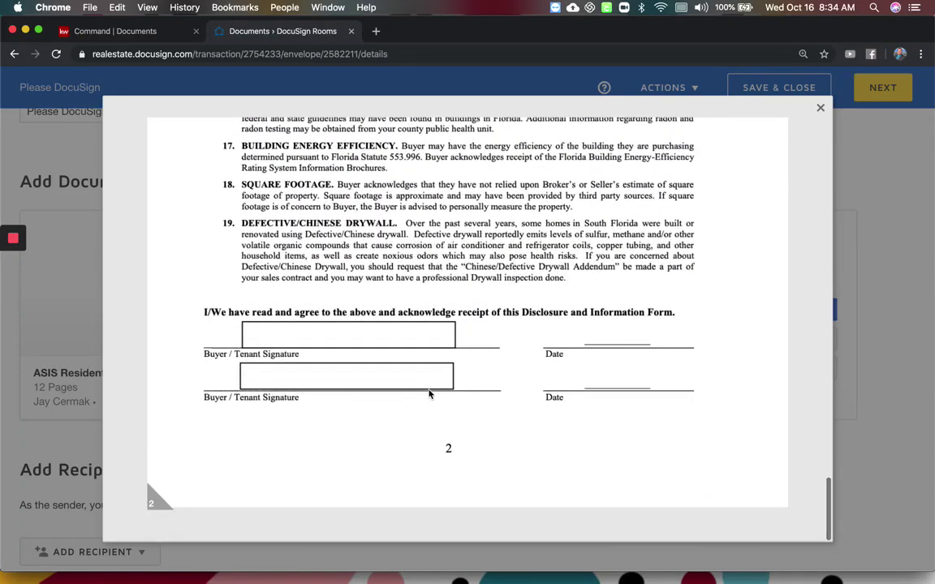
scroll(728, 192, up, 10)
click(820, 107)
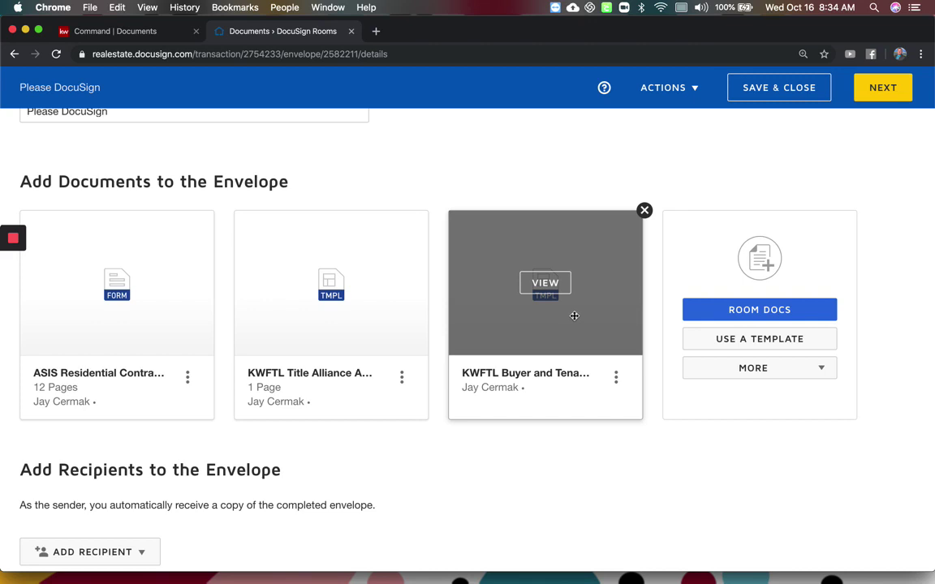
Append ' Purchase Contract 123 Main St' to the 'Please DocuSign' envelope name.
scroll(574, 316, up, 3)
click(205, 232)
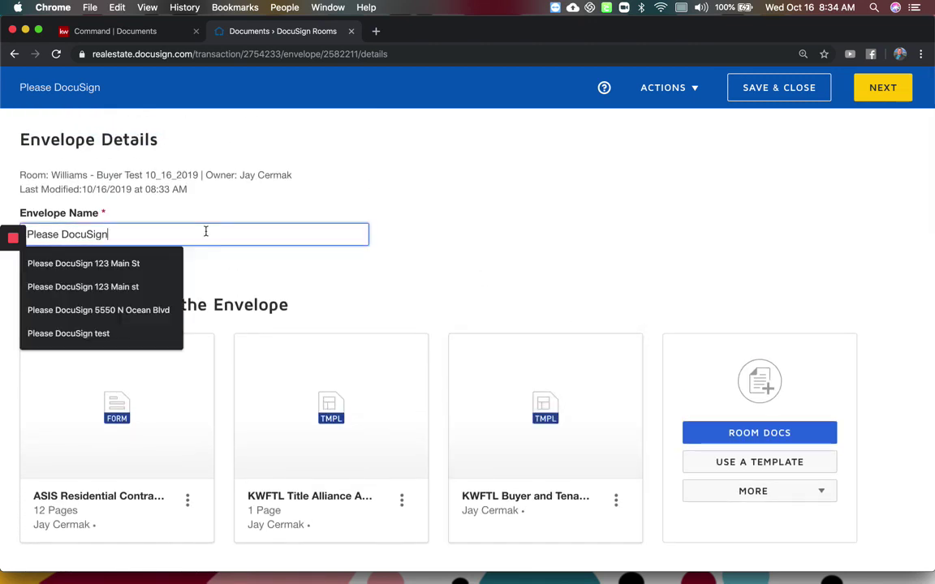
text(Puch)
key(BackSpace)
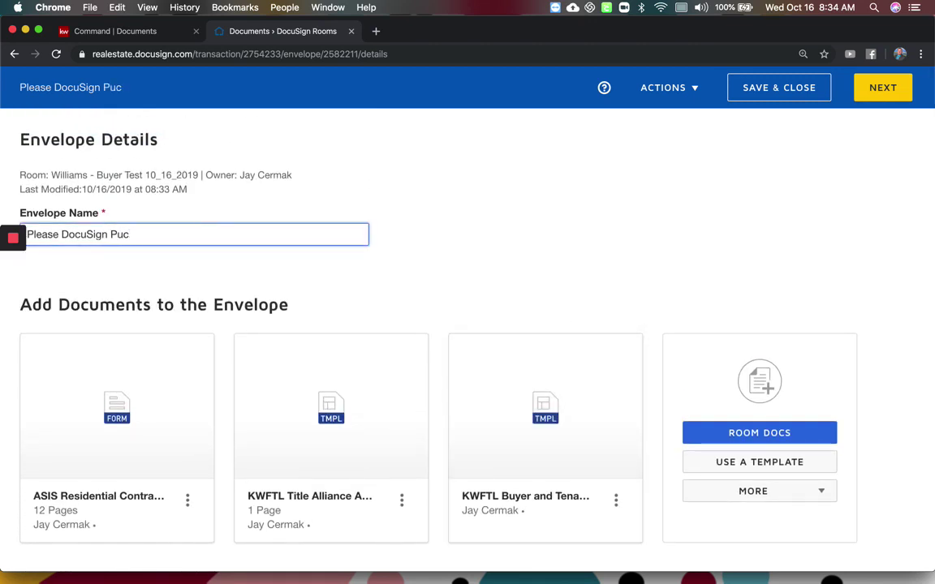
key(BackSpace)
text(rchase Conta)
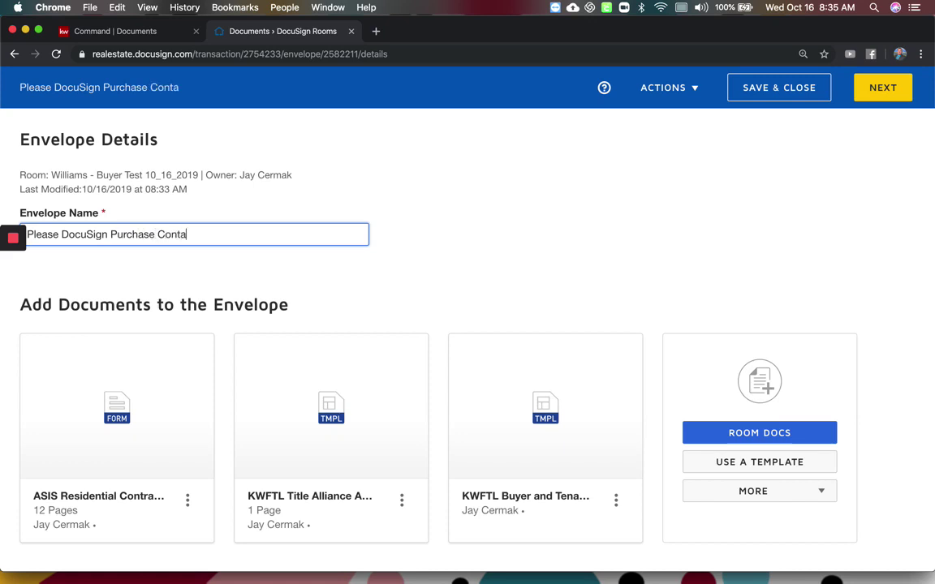
key(BackSpace)
text(ract 123 )
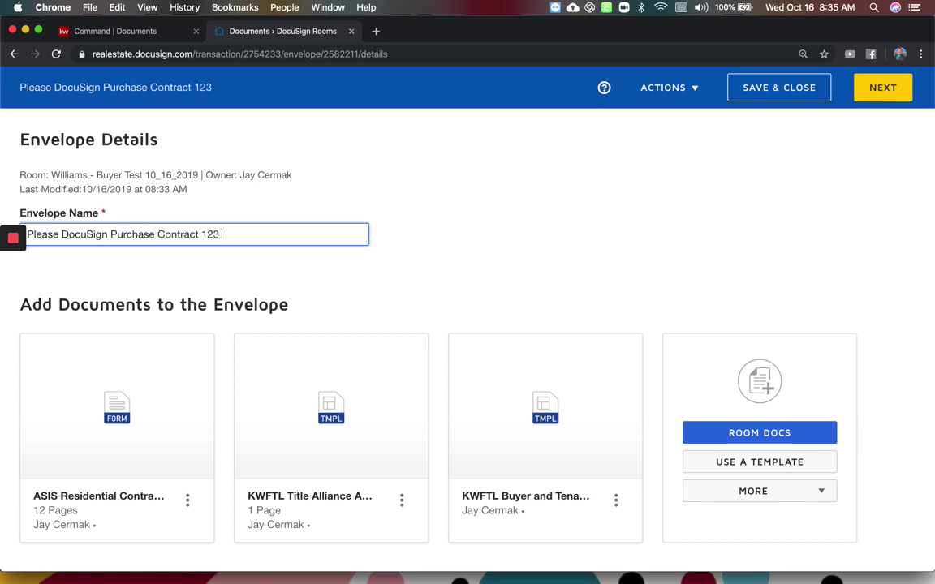
text(Main St)
scroll(193, 238, down, 5)
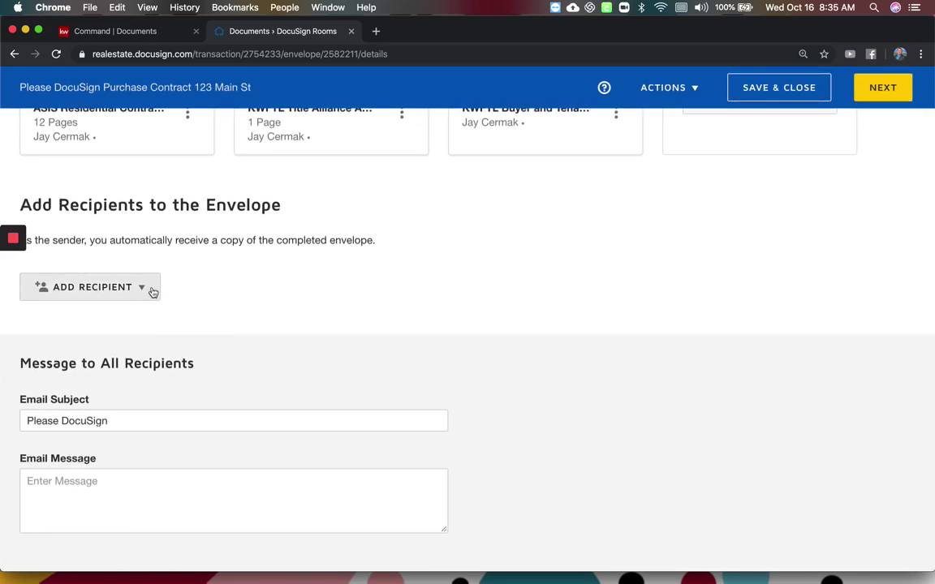
scroll(152, 292, up, 1)
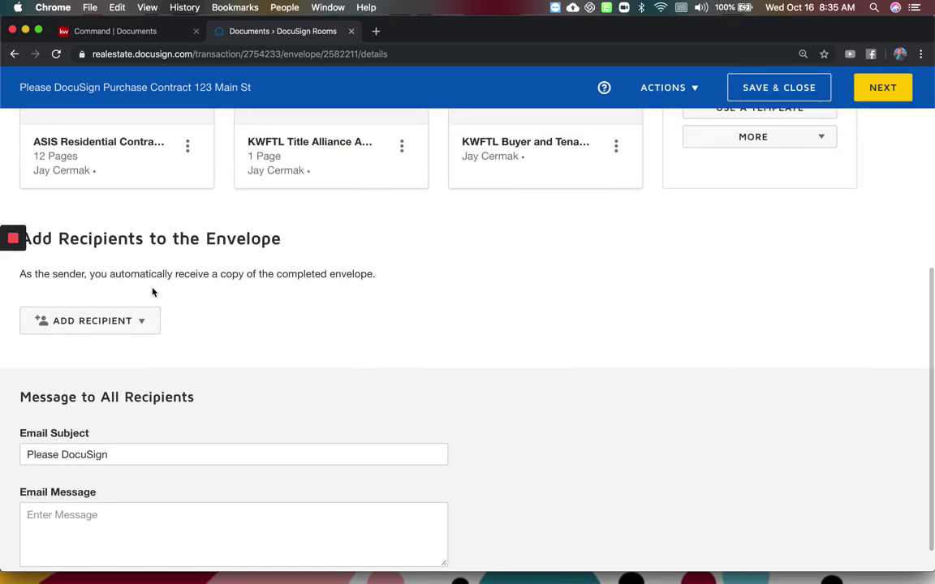
Add recipients from pre-tagged roles, assigning buyer contacts to Buyer One and Buyer Two.
click(136, 322)
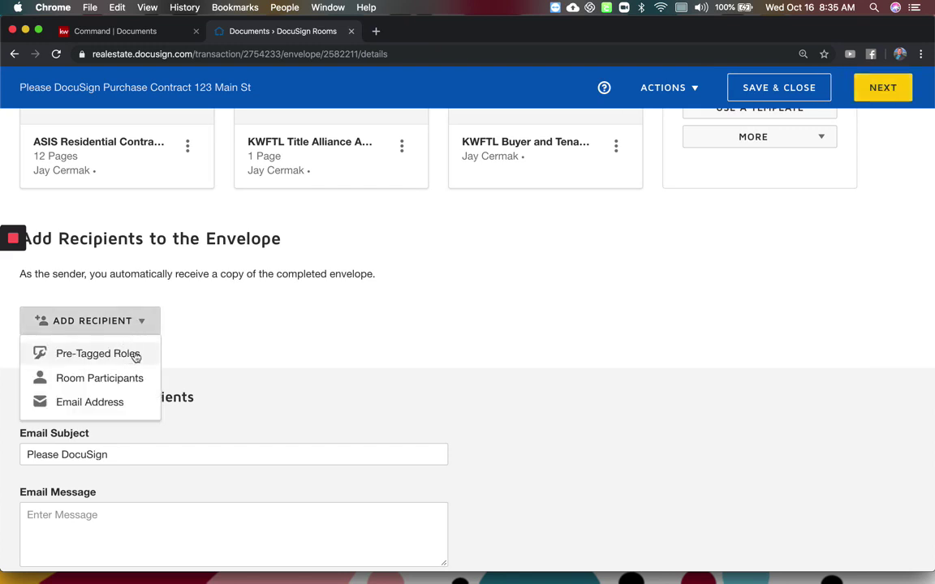
click(135, 357)
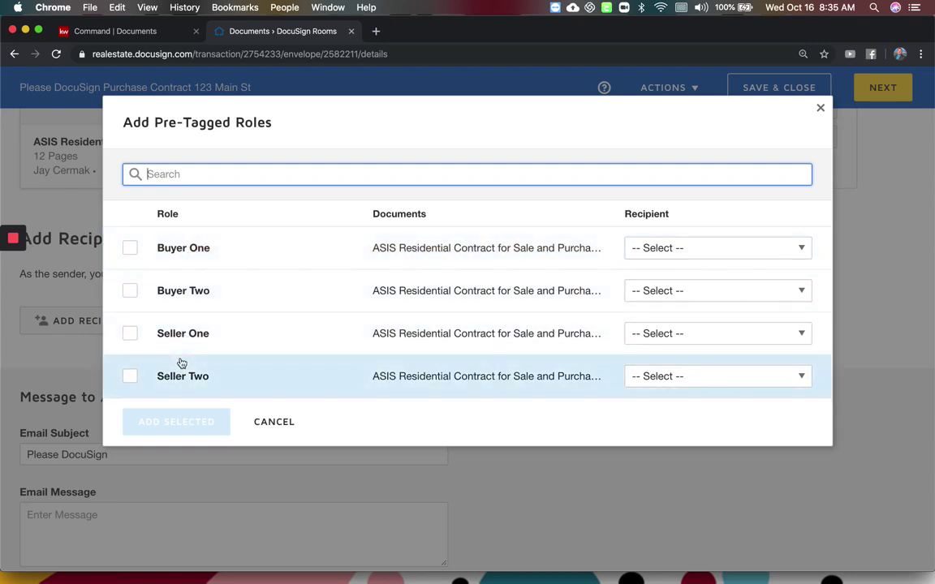
click(748, 250)
scroll(748, 319, down, 3)
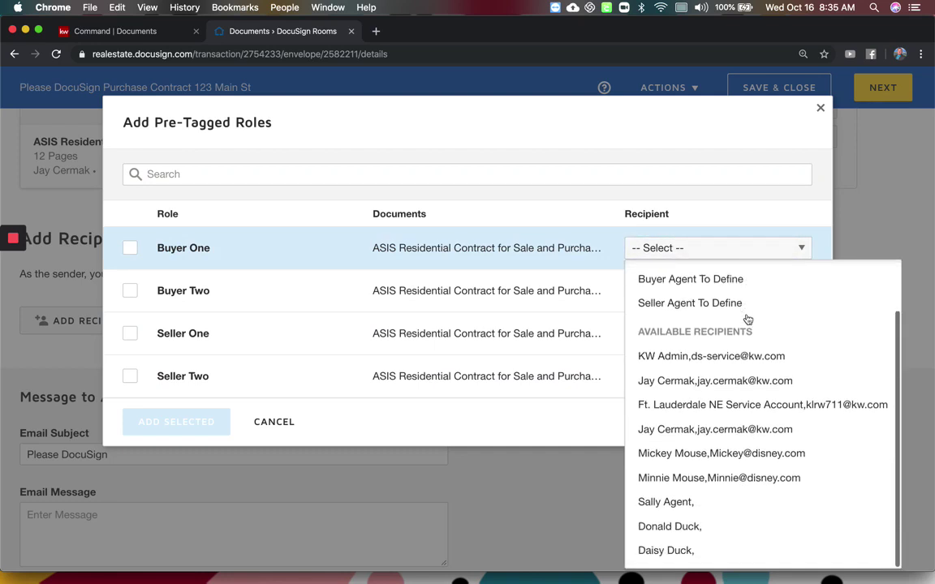
click(714, 453)
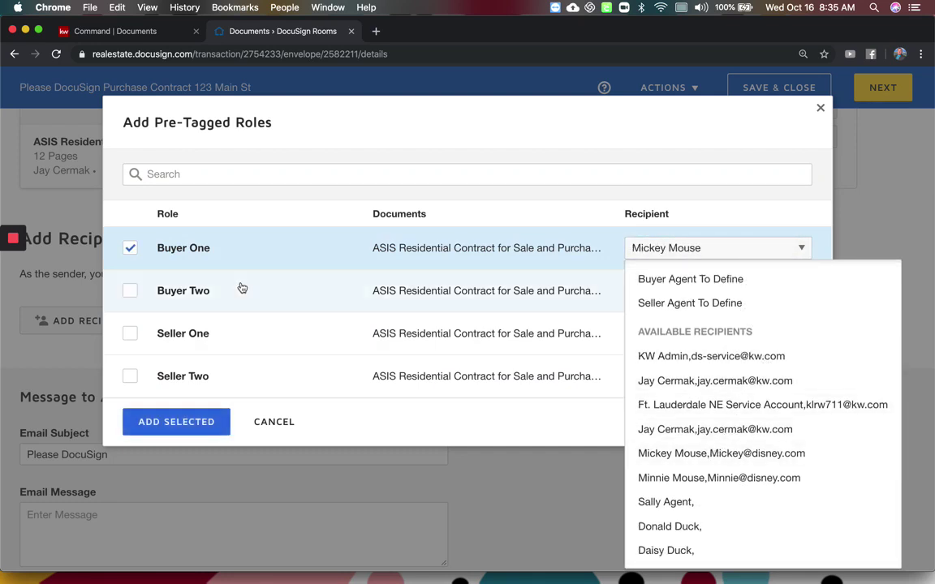
click(763, 292)
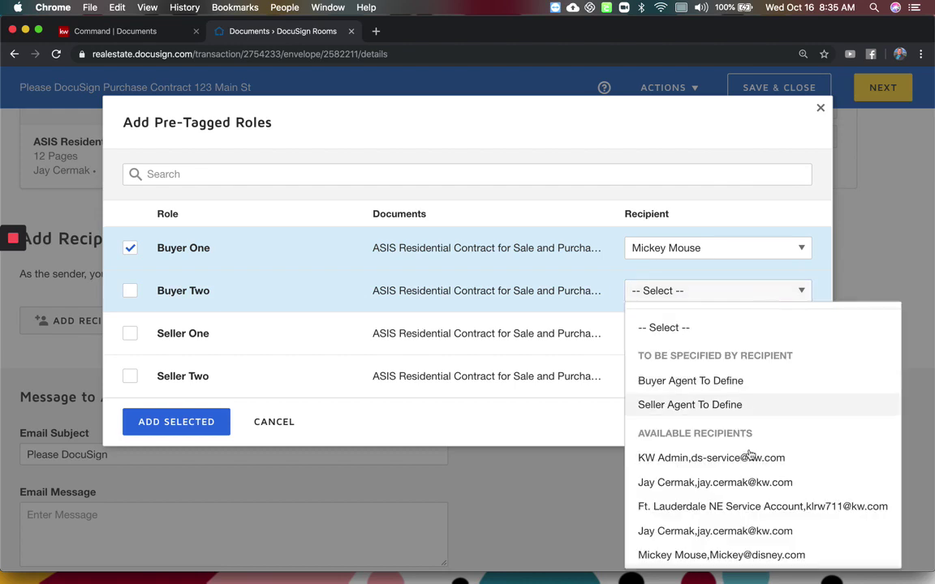
scroll(748, 469, down, 2)
scroll(749, 469, down, 2)
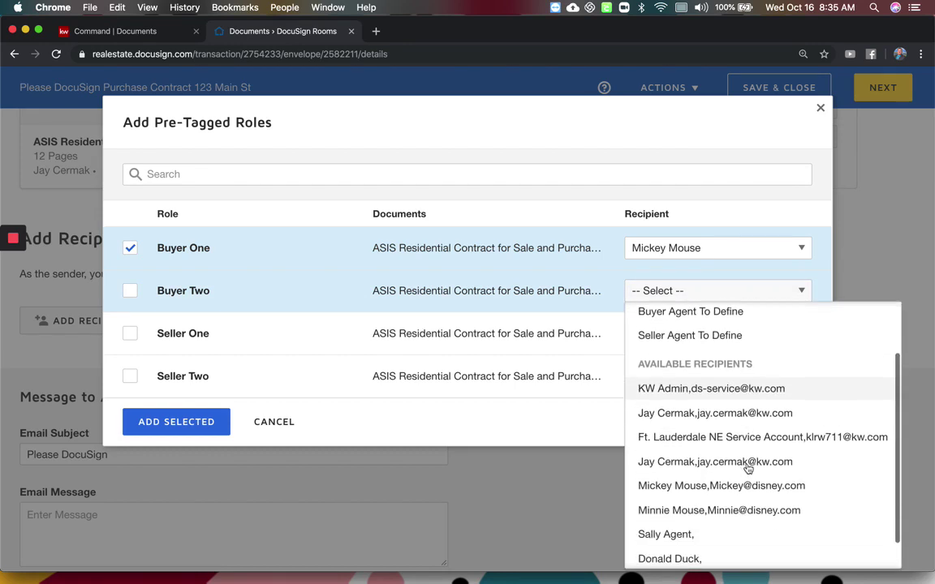
click(702, 513)
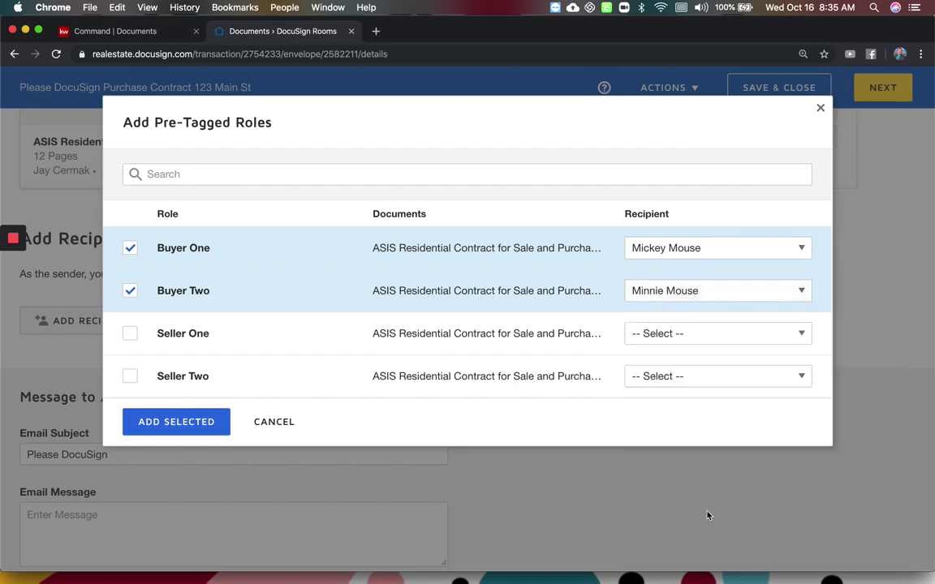
Assign seller contacts to Seller One and Seller Two, then add all four roles.
click(813, 339)
scroll(761, 154, down, 2)
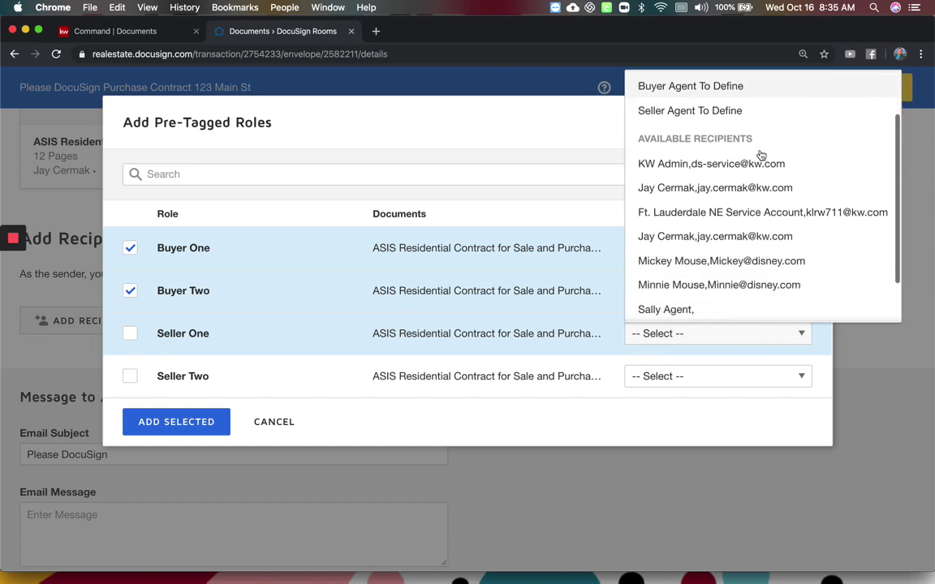
scroll(760, 154, down, 2)
click(699, 275)
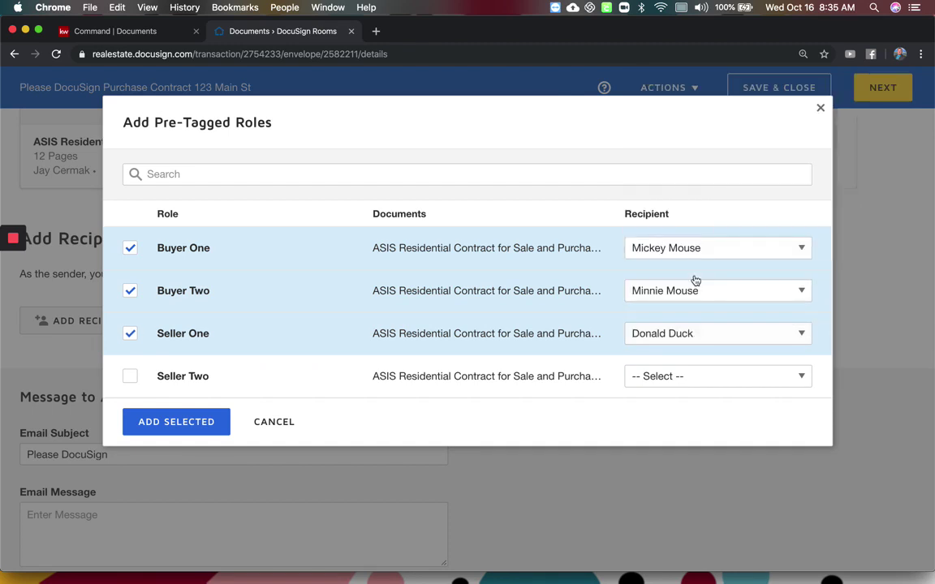
click(686, 373)
scroll(718, 292, down, 2)
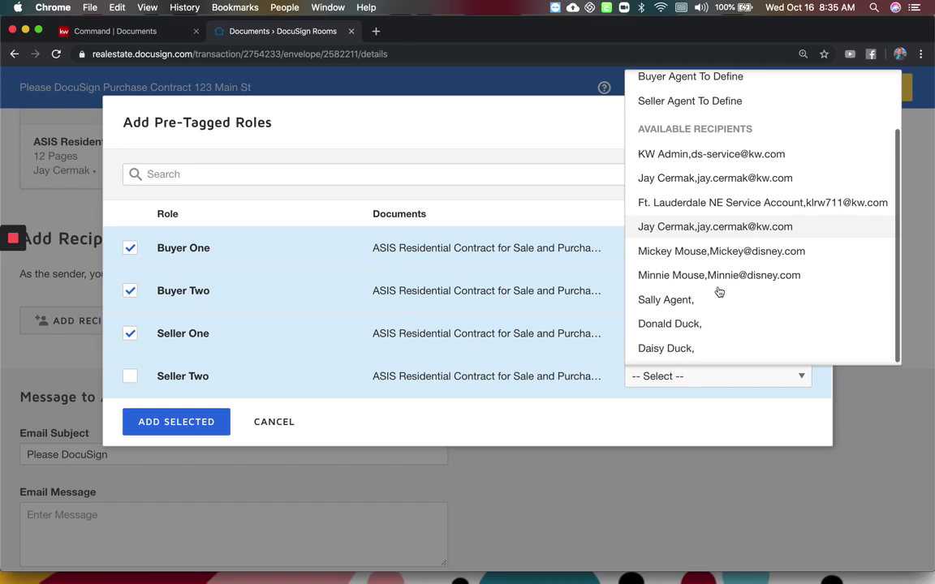
click(678, 348)
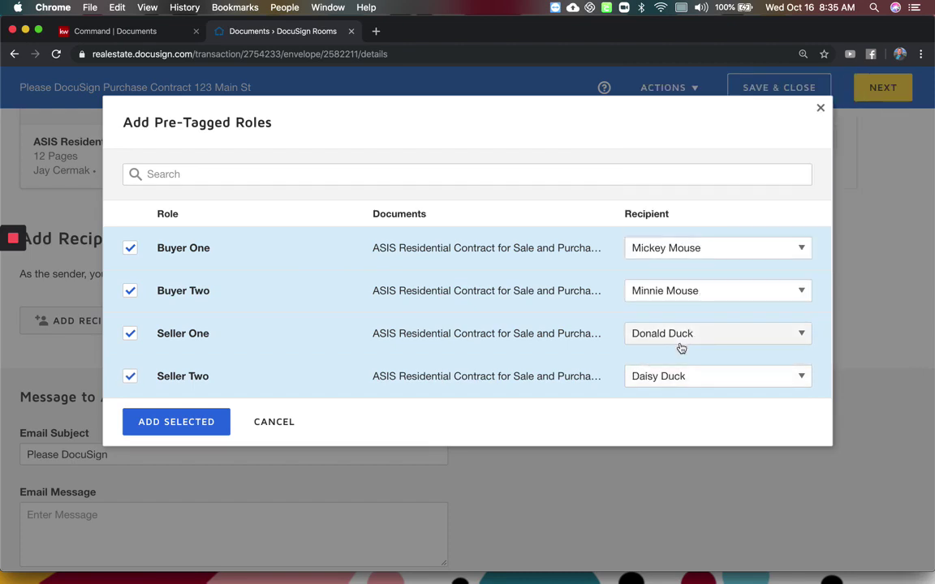
click(192, 419)
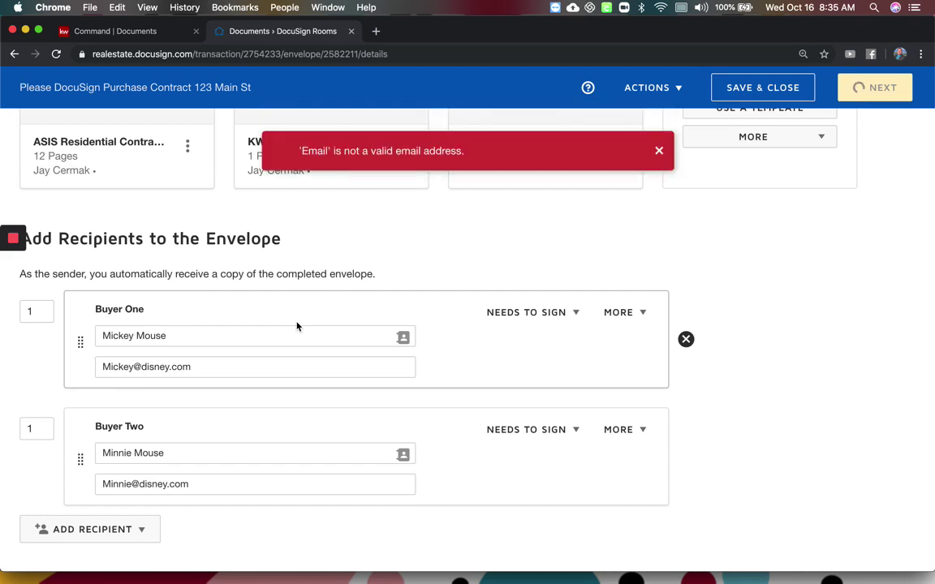
Delete the Seller Two recipient, which has no e-mail, along with its fields.
scroll(297, 325, down, 4)
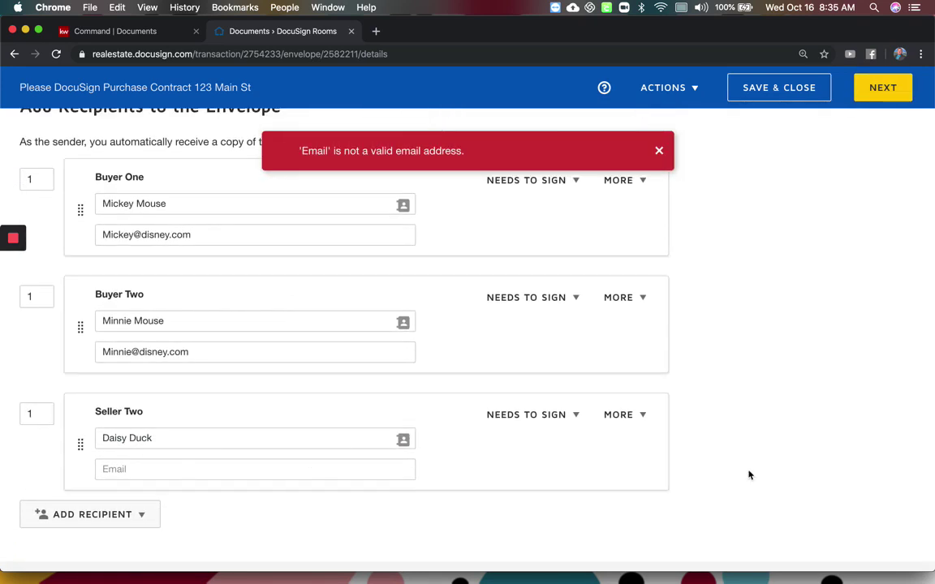
click(685, 443)
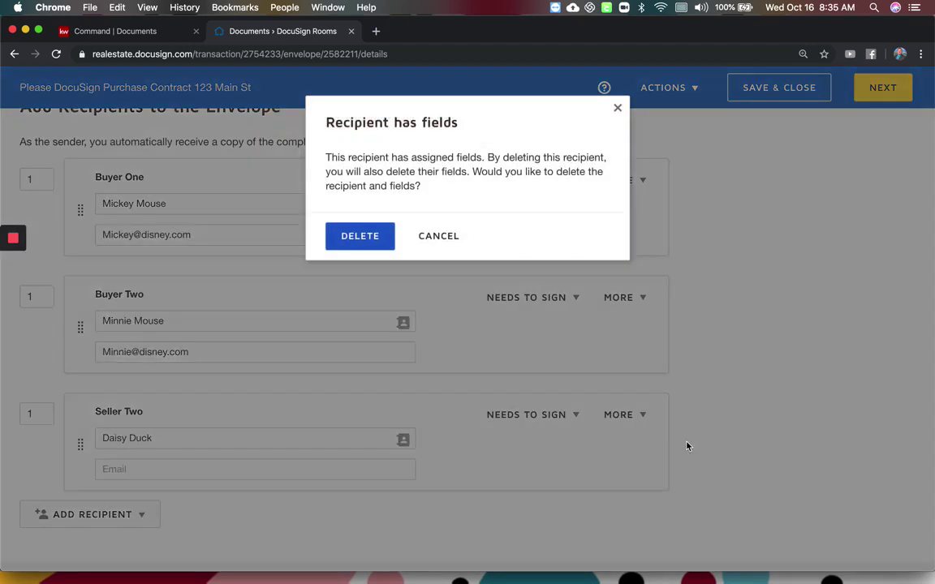
click(375, 240)
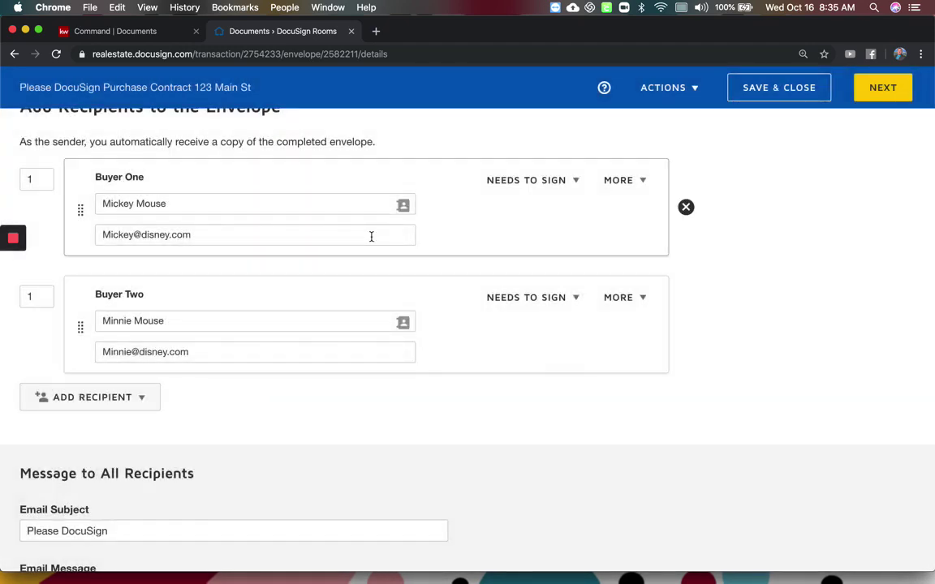
Delete the Buyer One and Buyer Two recipients, confirming each removal despite their fields.
scroll(371, 236, up, 10)
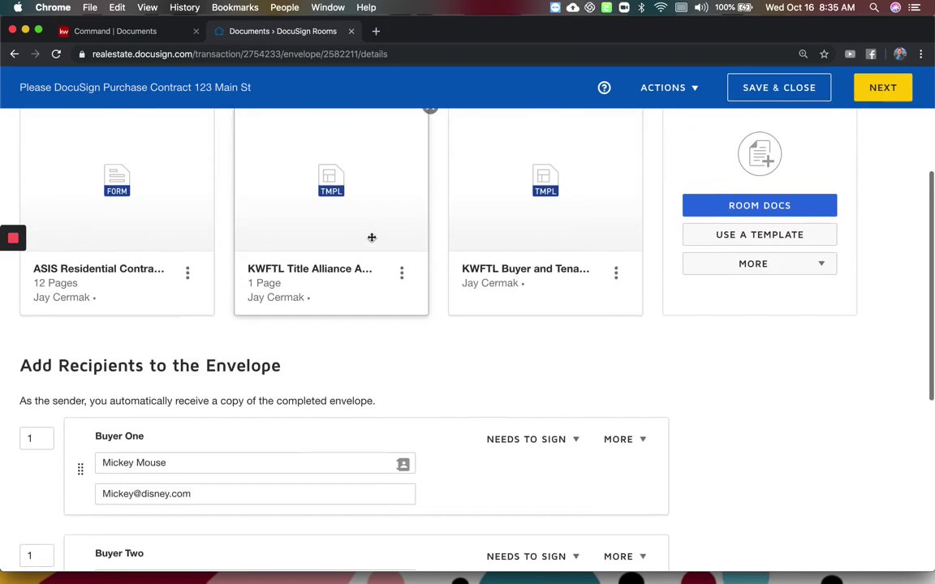
scroll(370, 237, up, 3)
scroll(372, 237, down, 8)
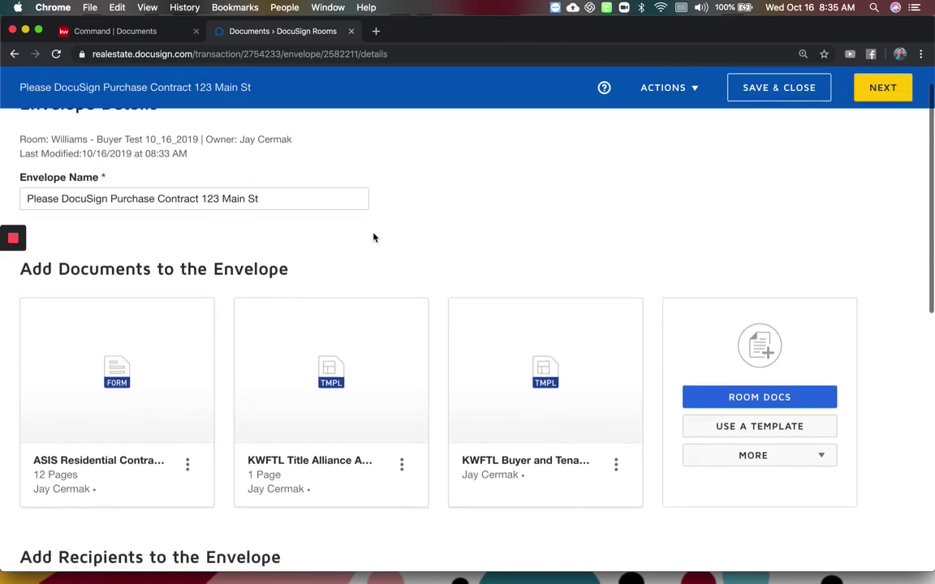
click(72, 333)
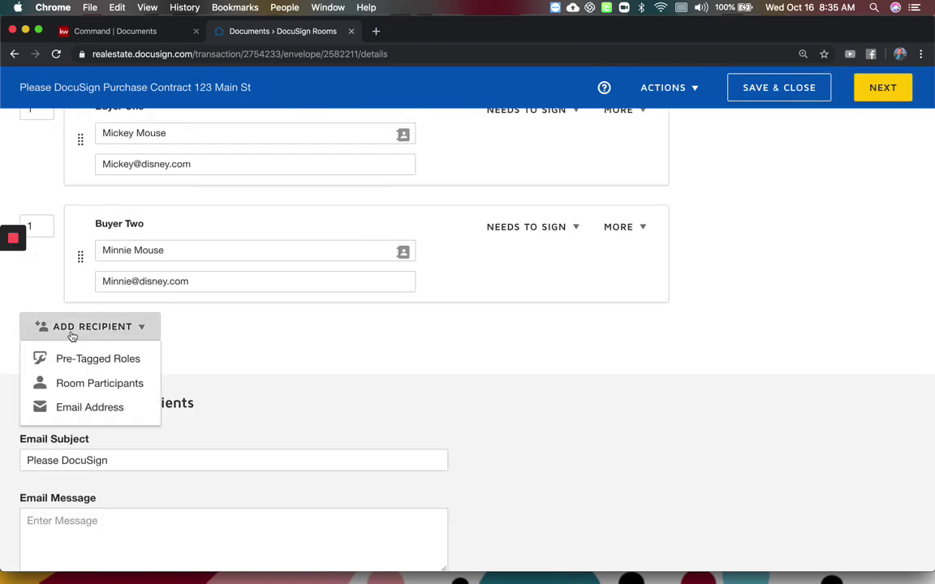
scroll(341, 358, up, 2)
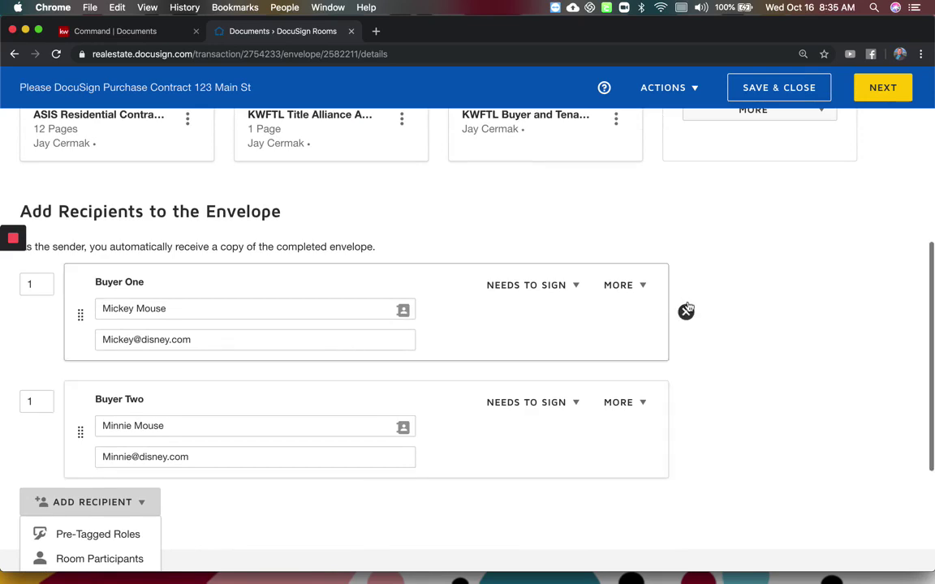
click(686, 312)
click(360, 236)
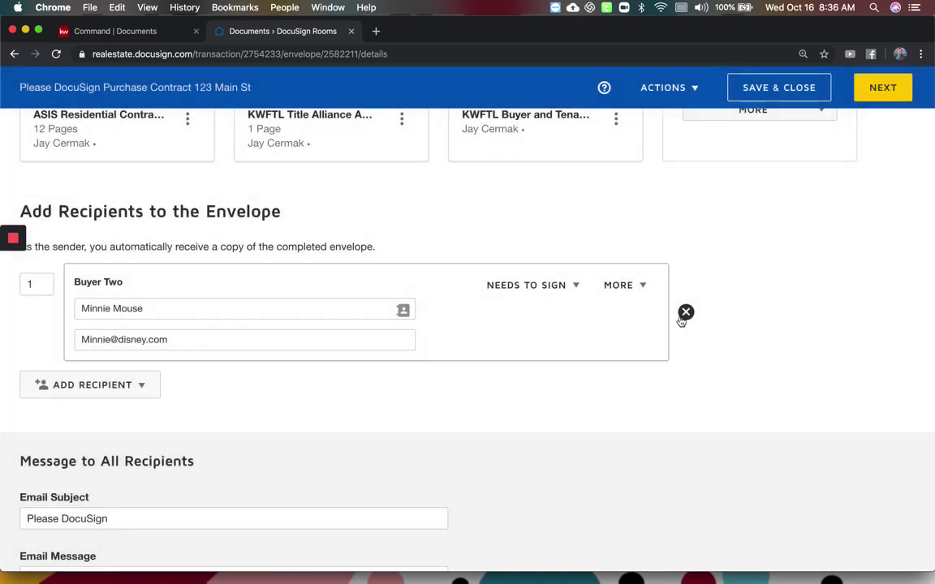
click(685, 311)
click(360, 236)
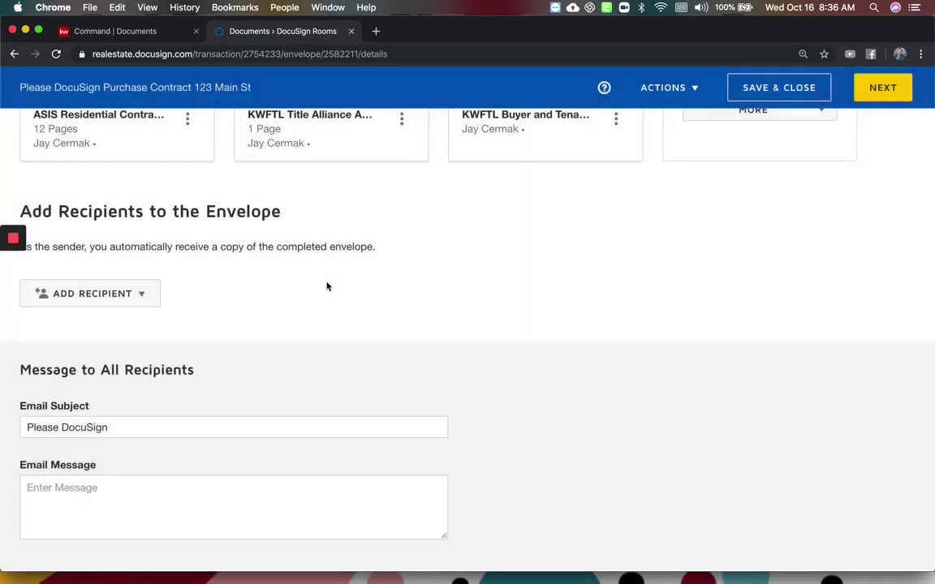
Choose to add recipients from the envelope's pre-tagged roles.
scroll(327, 285, up, 5)
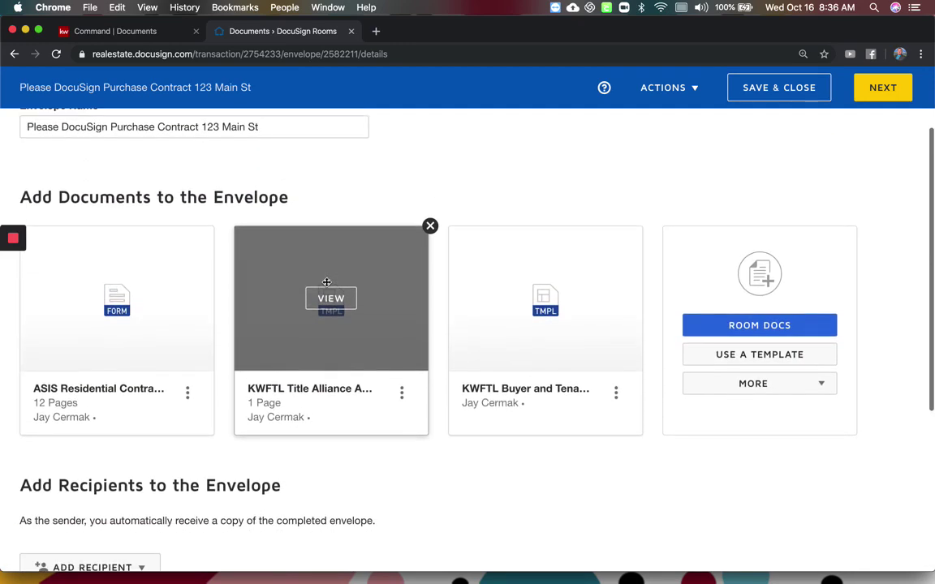
scroll(340, 355, down, 5)
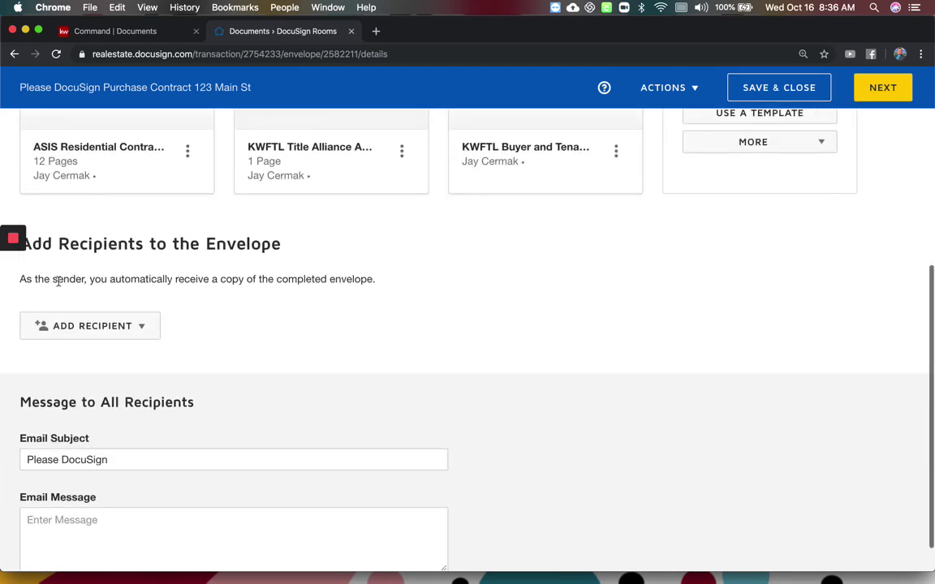
click(127, 328)
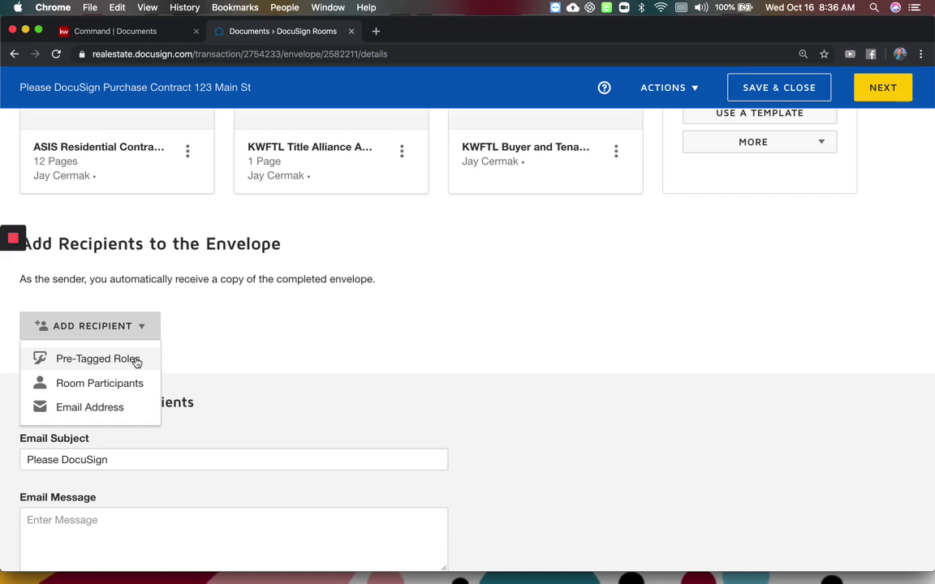
click(137, 362)
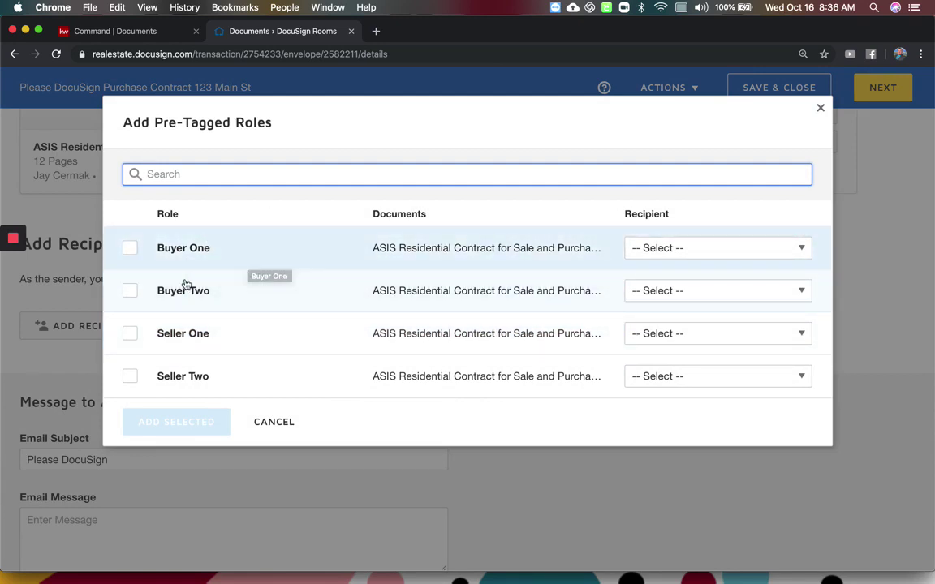
Assign the first and second buyer contacts to Buyer One and Buyer Two, then add both.
click(699, 245)
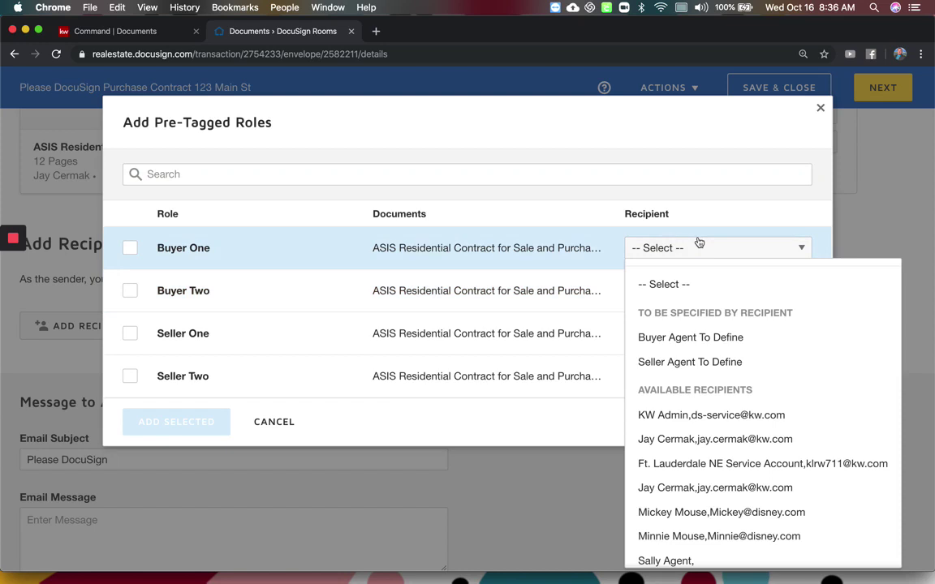
scroll(735, 341, down, 2)
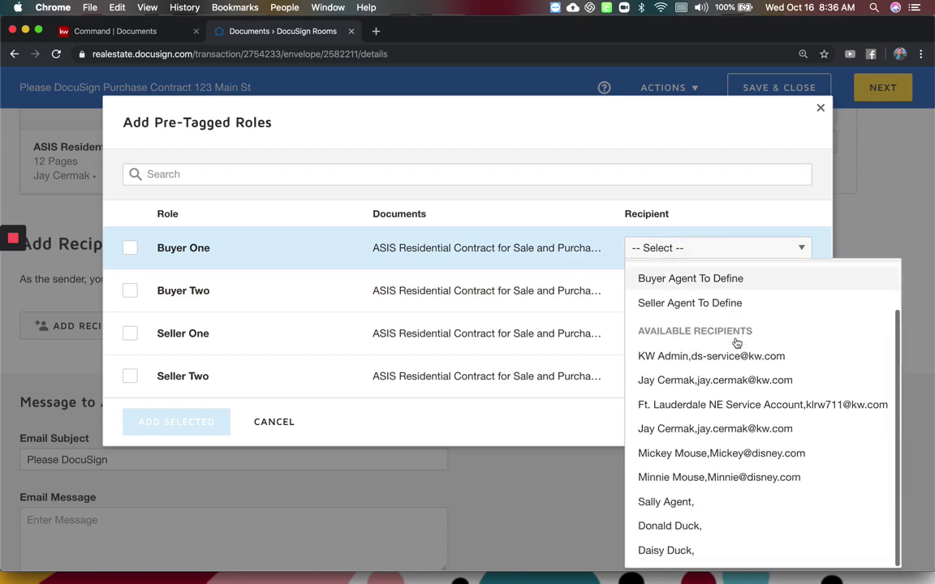
click(706, 460)
click(684, 292)
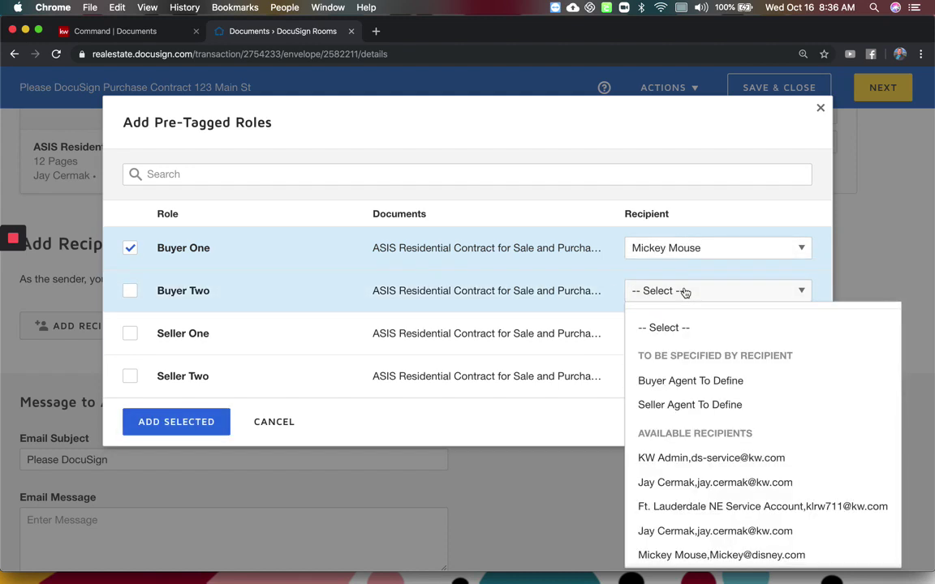
scroll(698, 455, down, 3)
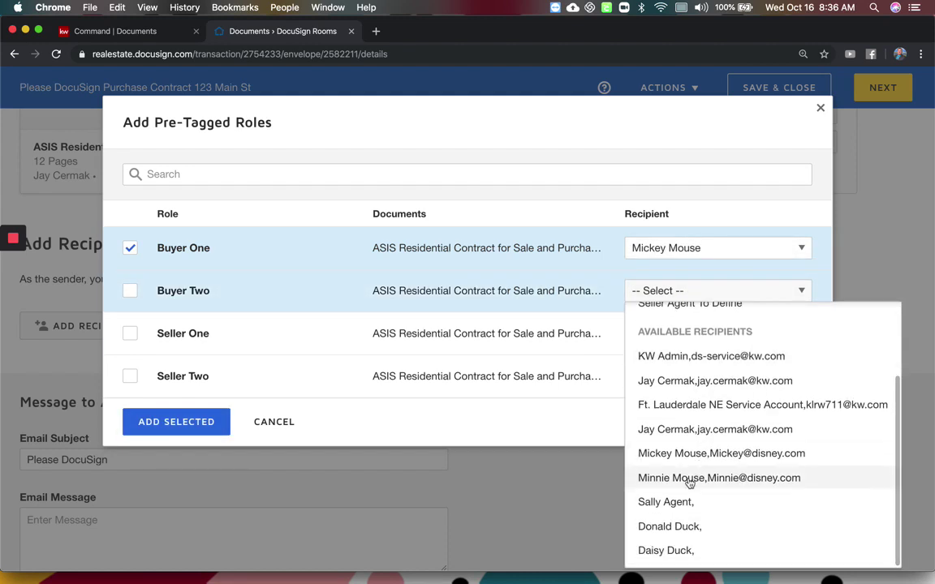
click(689, 479)
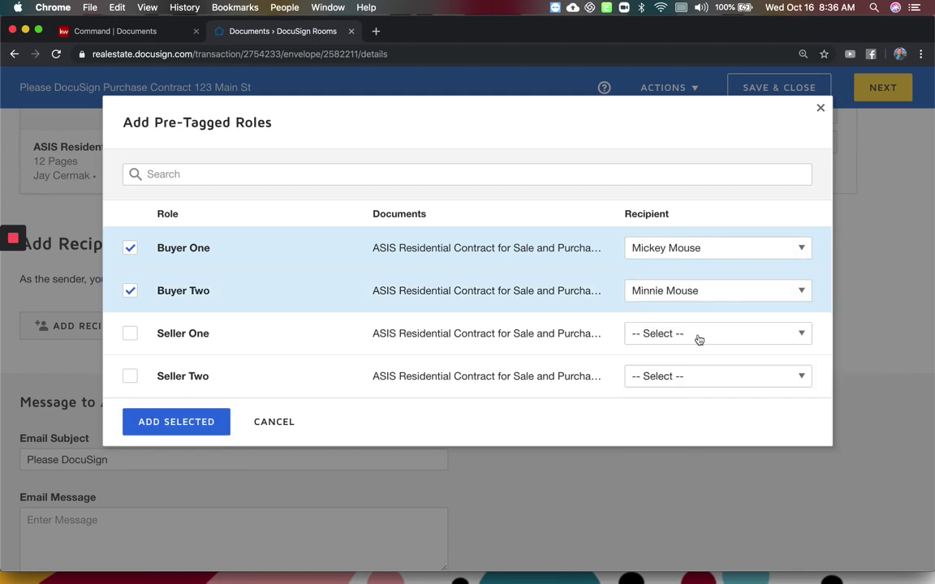
click(193, 428)
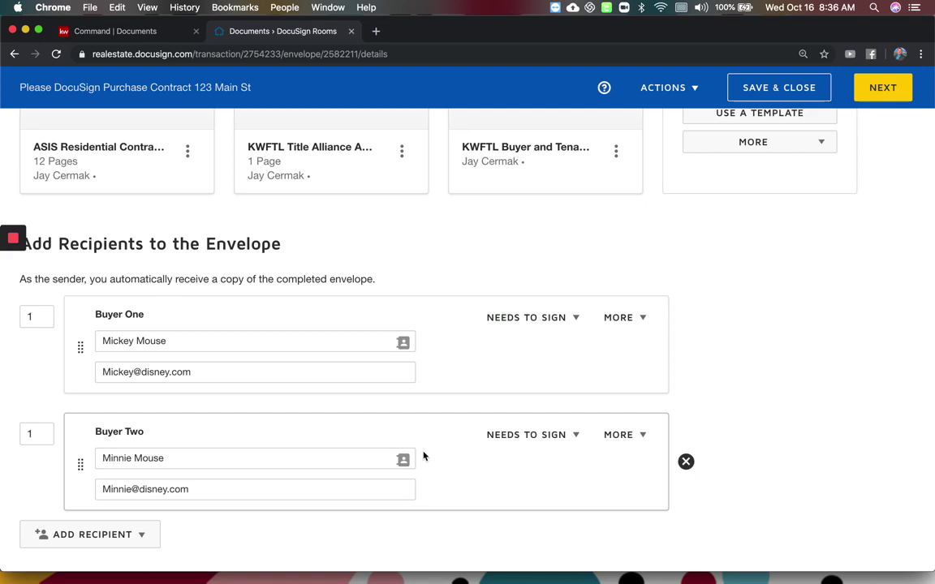
Change Buyer Two's routing order from 1 to 2.
scroll(423, 457, down, 1)
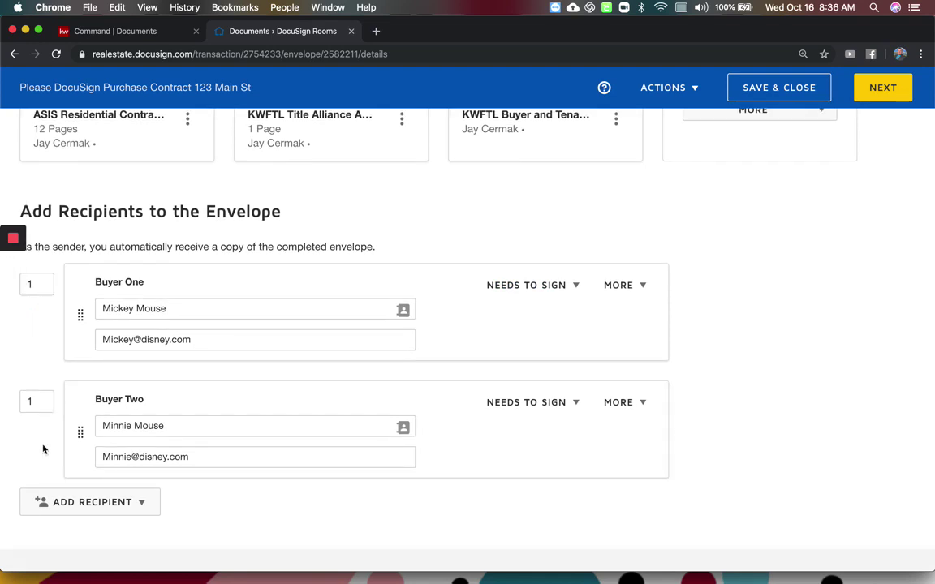
click(43, 401)
click(36, 358)
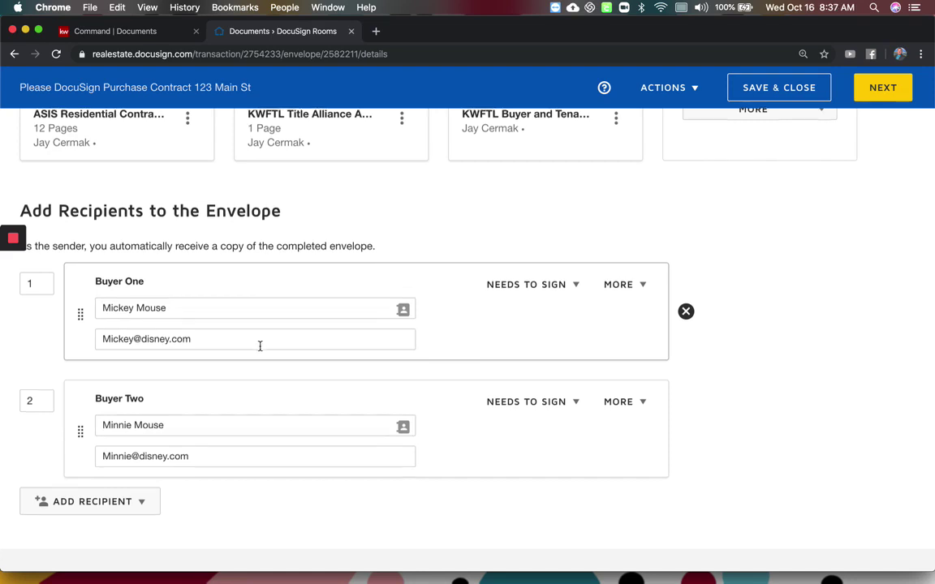
Append '123 Main St' to the email subject and begin the message 'Please review and sign the purchase contract for'.
scroll(261, 349, down, 3)
click(183, 422)
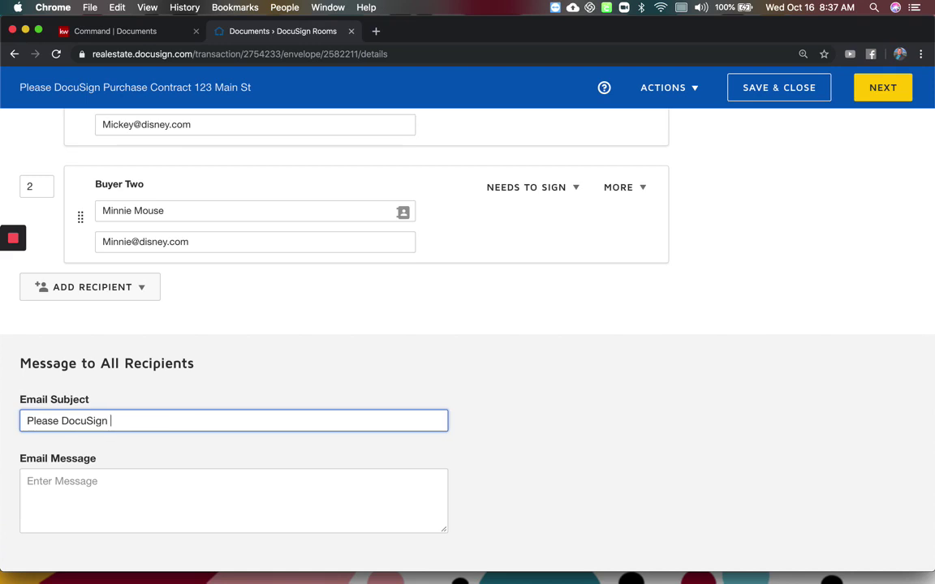
text(123 Main St)
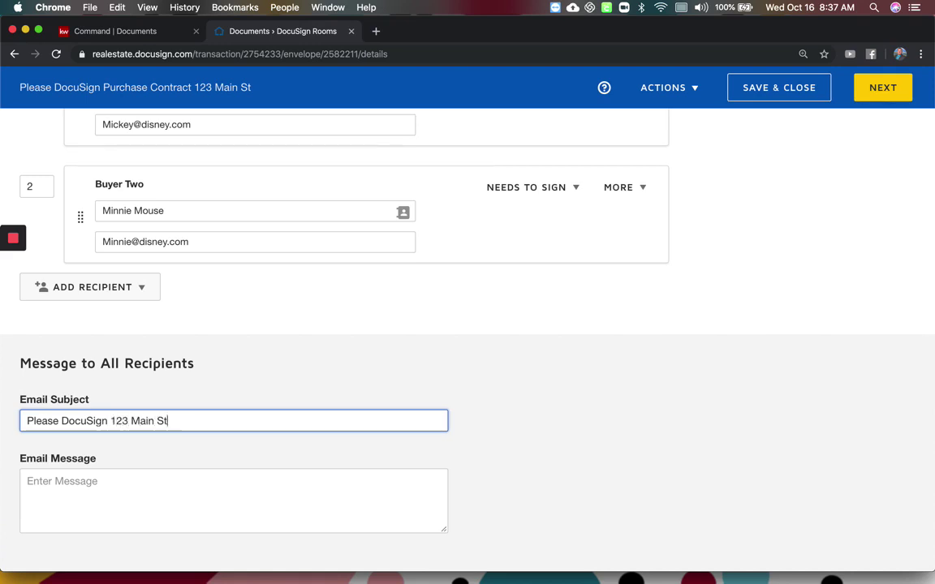
click(32, 482)
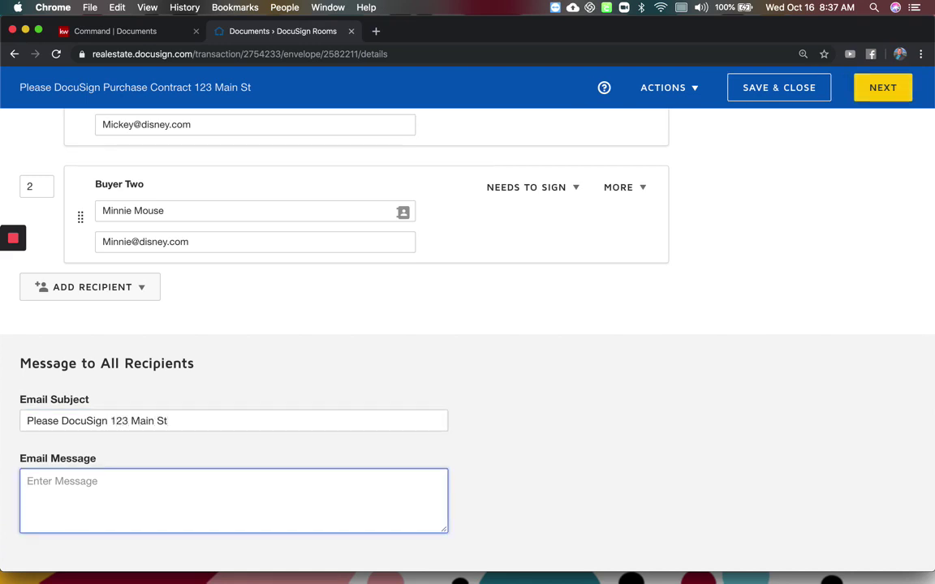
text(Please review and )
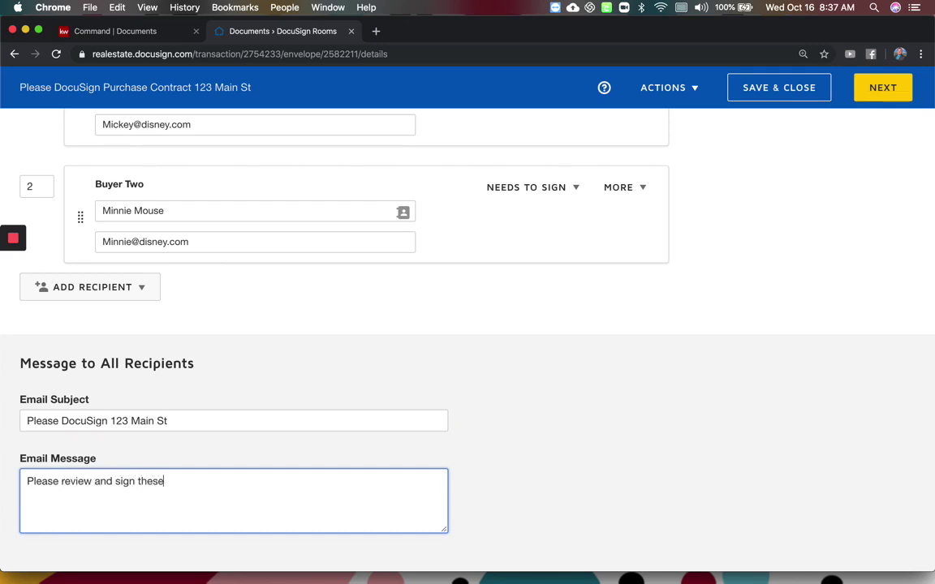
text(sign the purchase contract for $250000.)
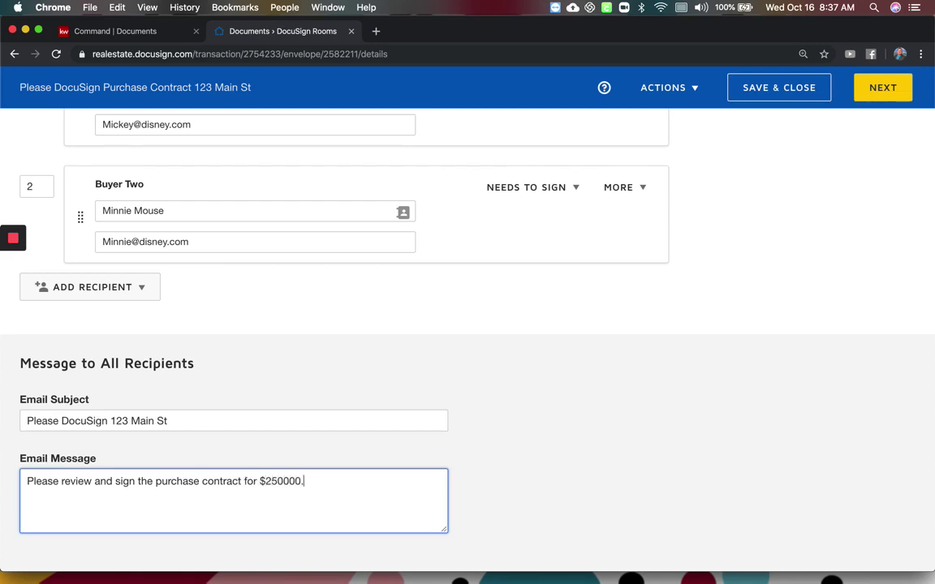
scroll(448, 414, up, 10)
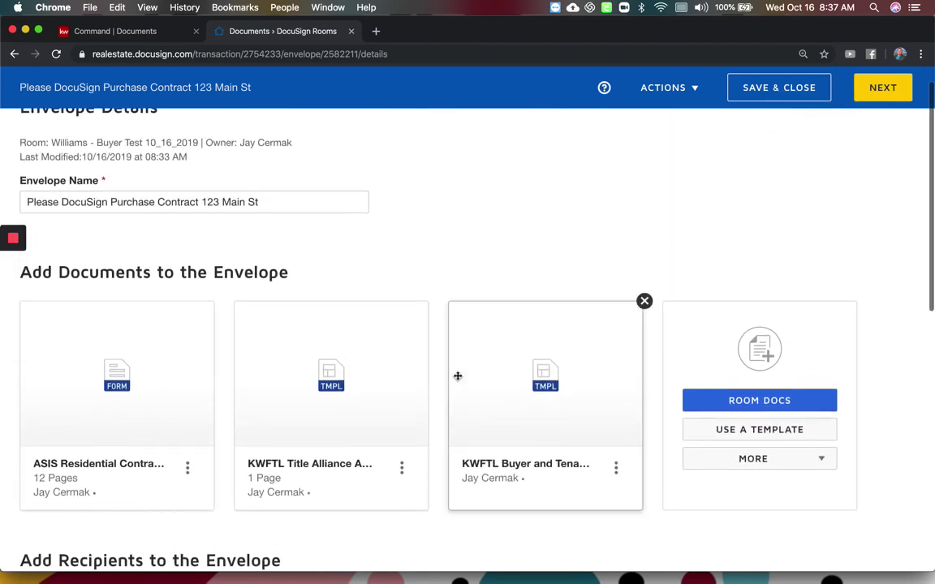
scroll(555, 294, up, 2)
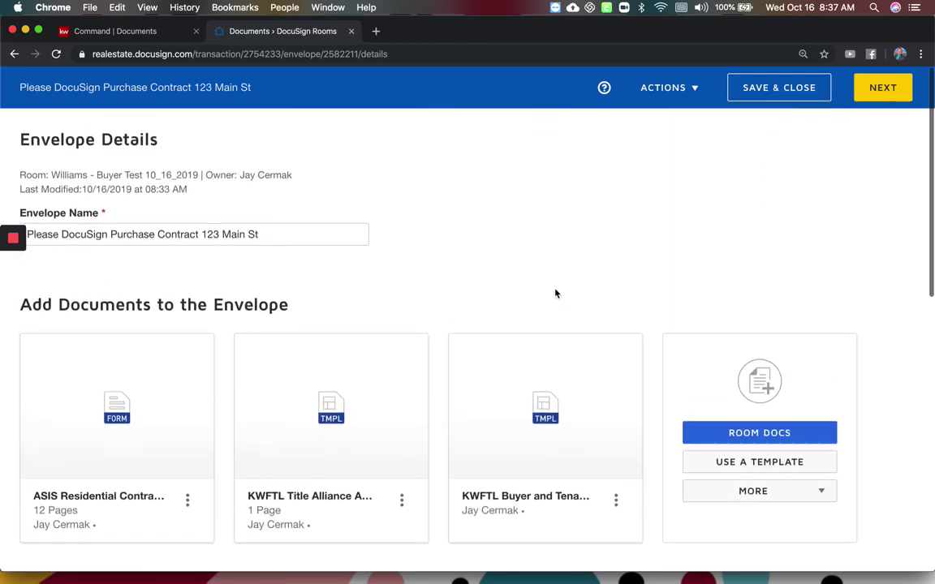
click(884, 93)
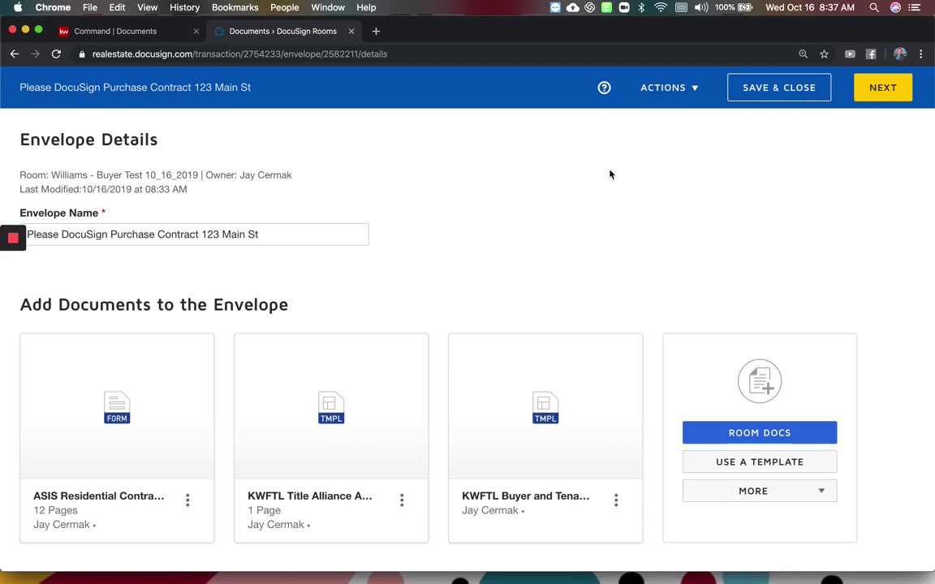
mouse_move(146, 420)
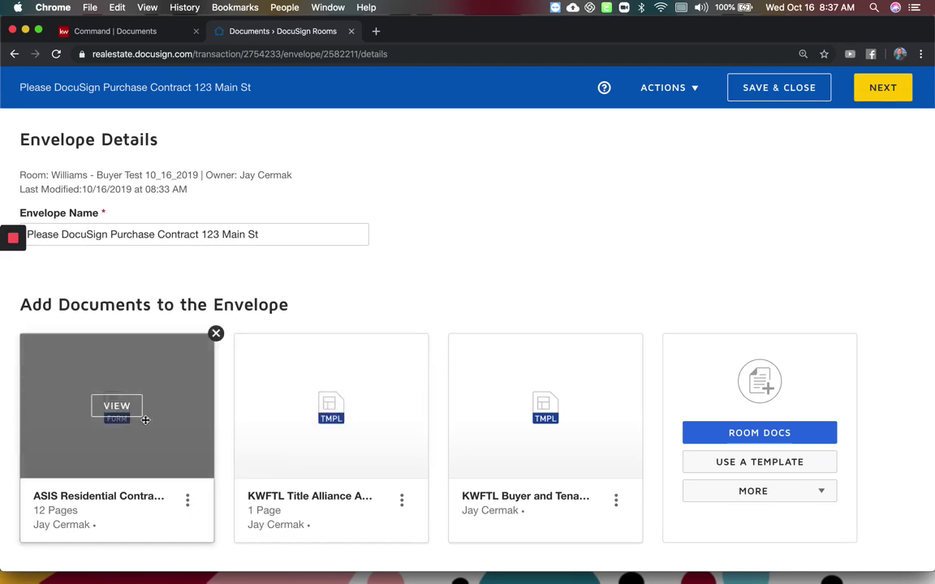
mouse_move(334, 416)
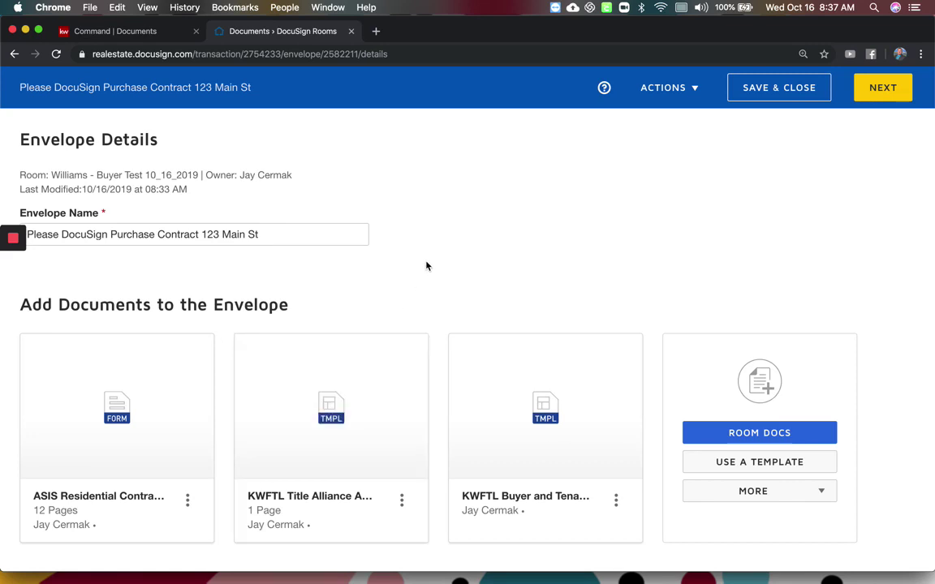
click(883, 88)
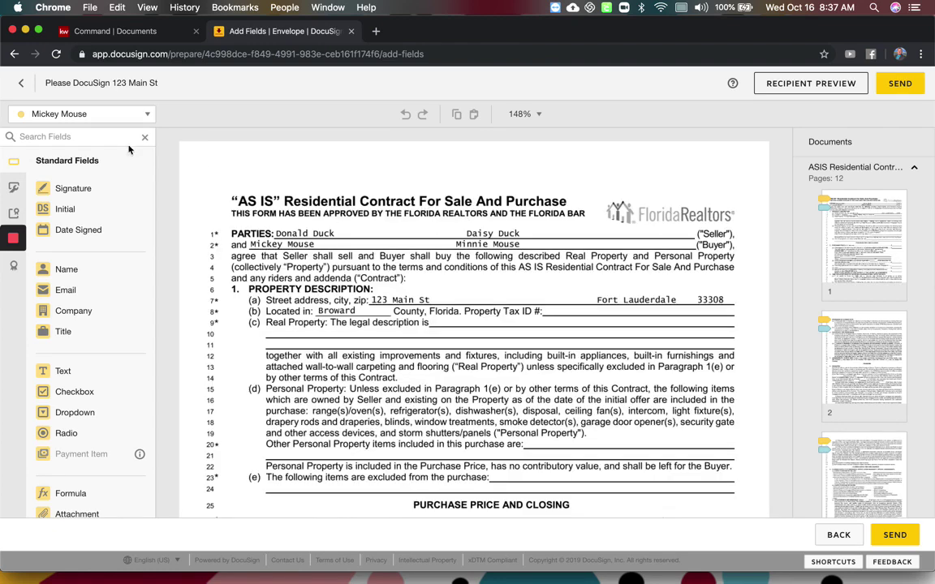
click(77, 114)
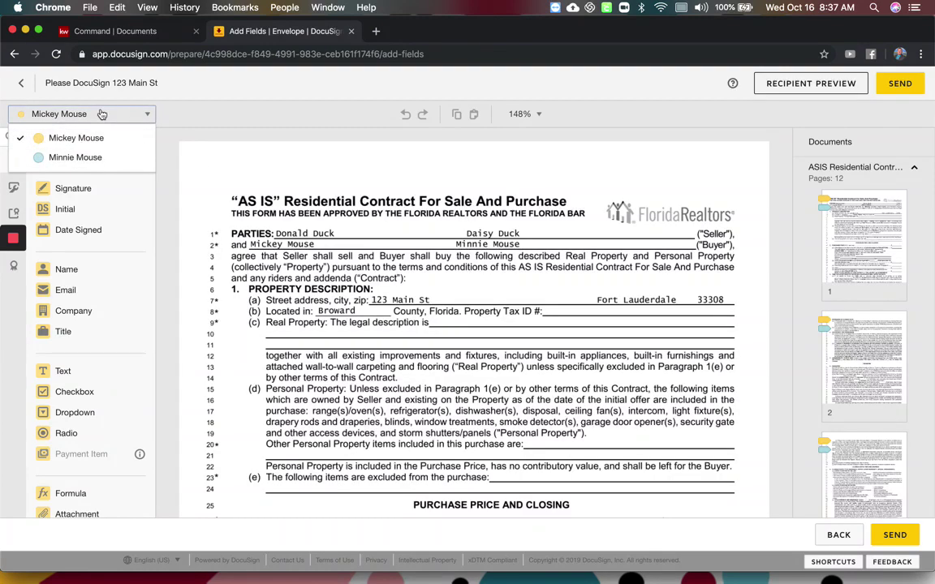
click(92, 114)
click(85, 119)
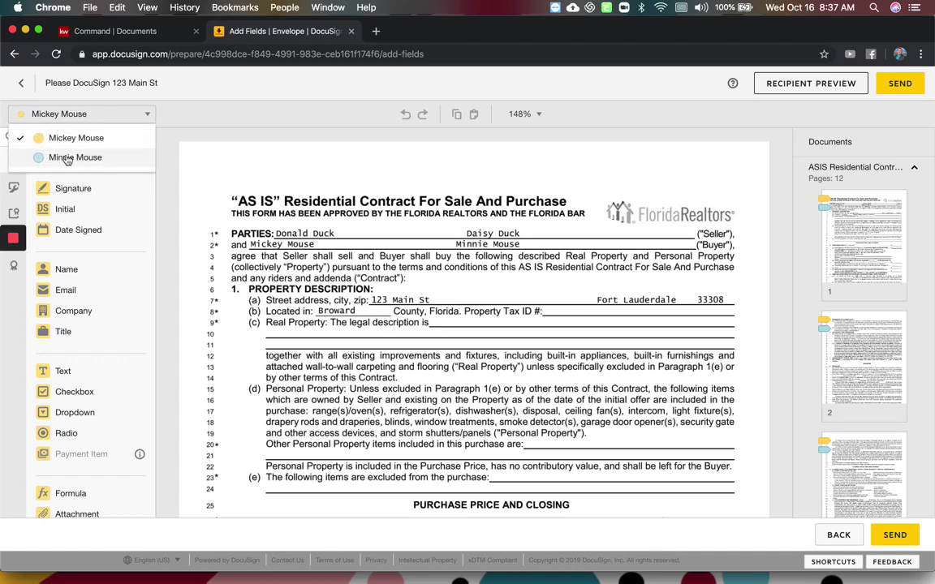
click(63, 154)
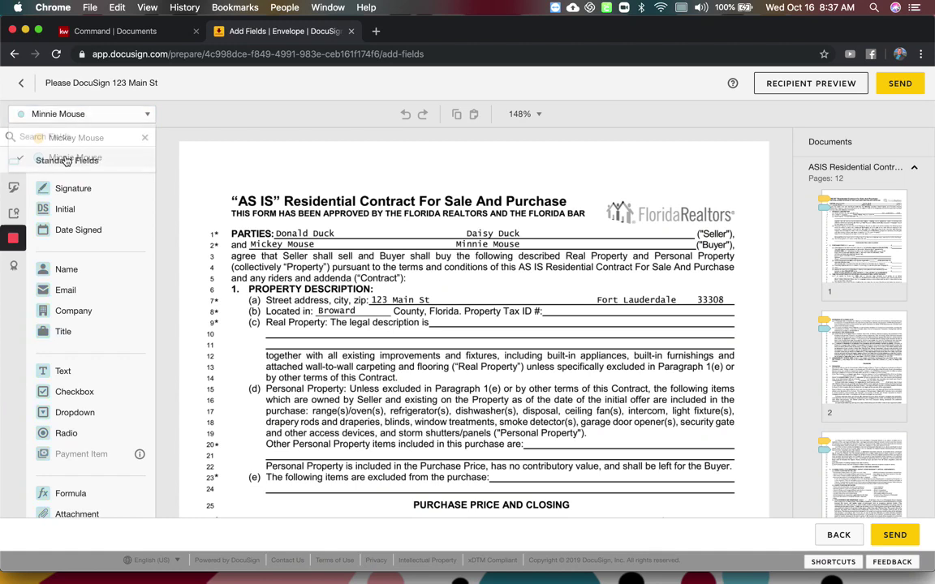
click(82, 118)
click(76, 140)
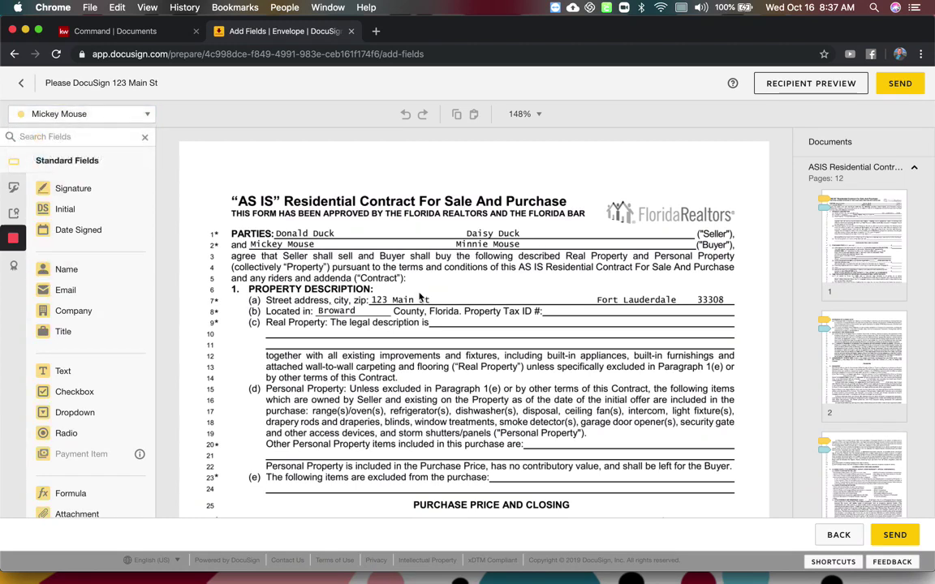
scroll(469, 304, down, 10)
scroll(469, 305, down, 3)
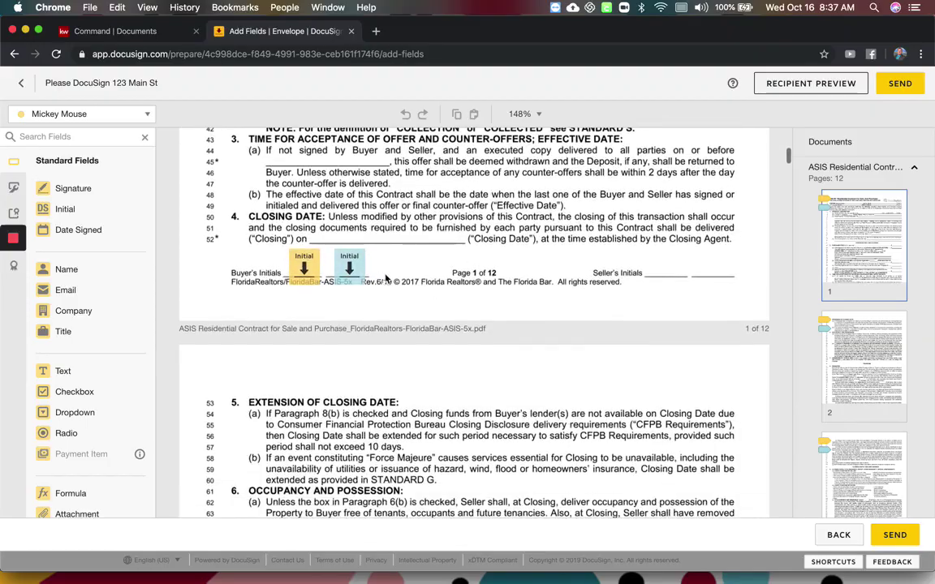
scroll(438, 315, down, 10)
scroll(435, 316, down, 20)
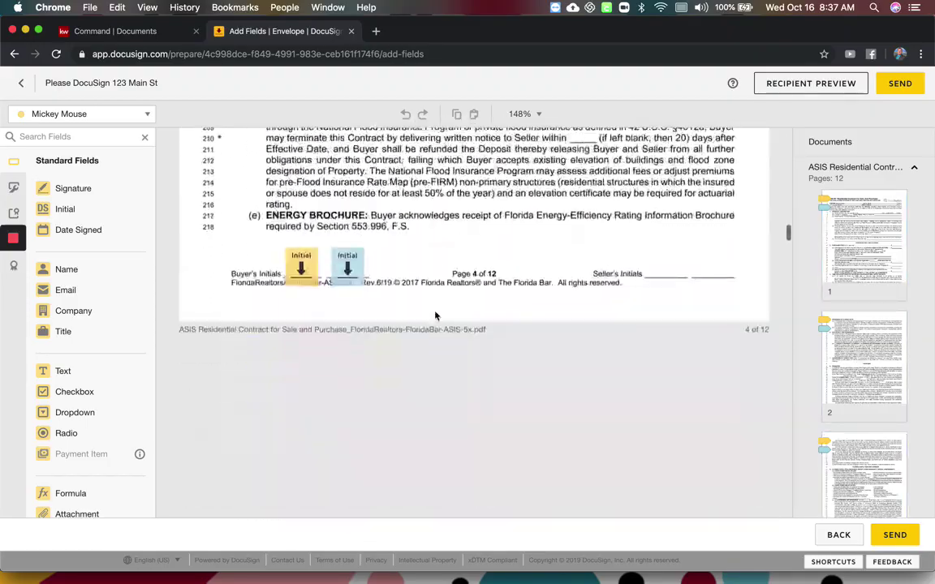
scroll(435, 316, down, 20)
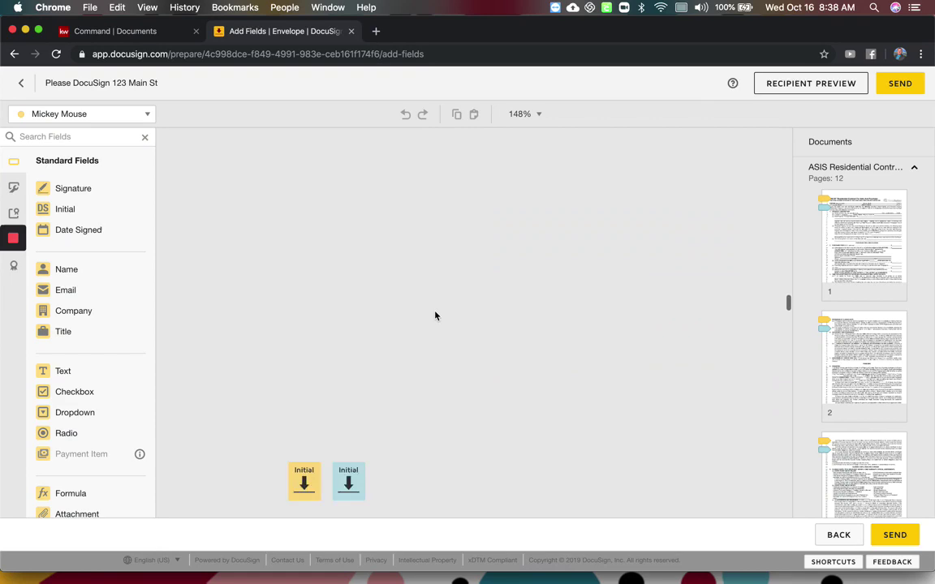
scroll(435, 316, down, 20)
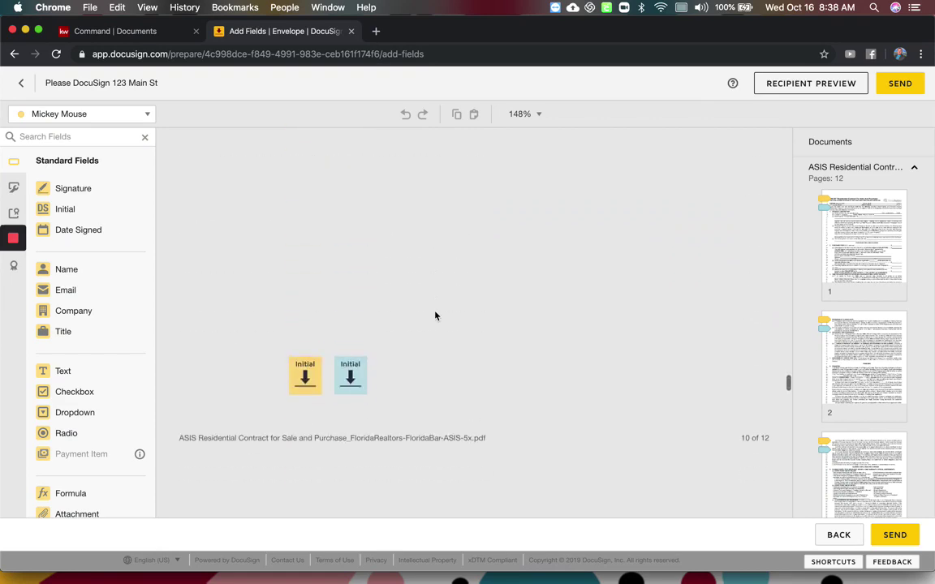
scroll(435, 316, down, 15)
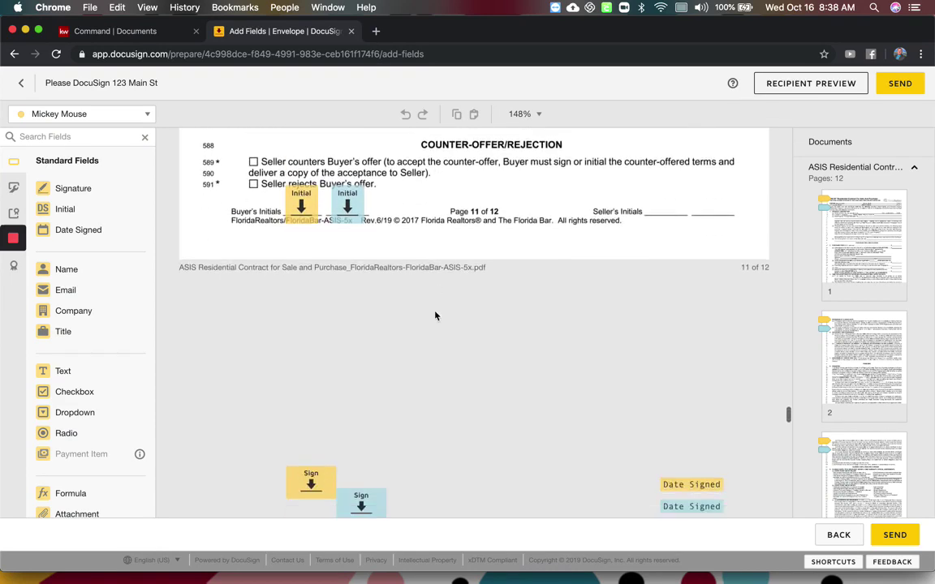
scroll(435, 316, down, 15)
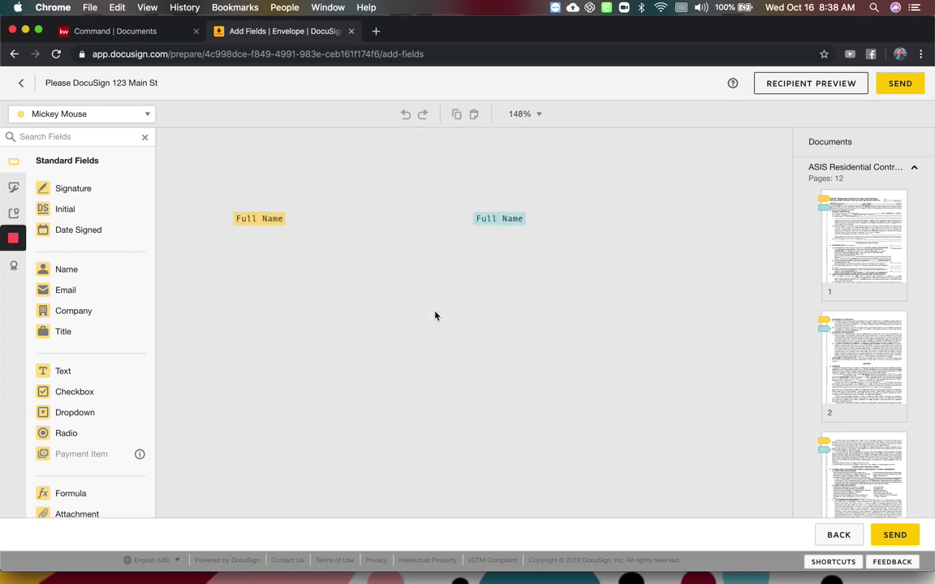
scroll(435, 316, up, 3)
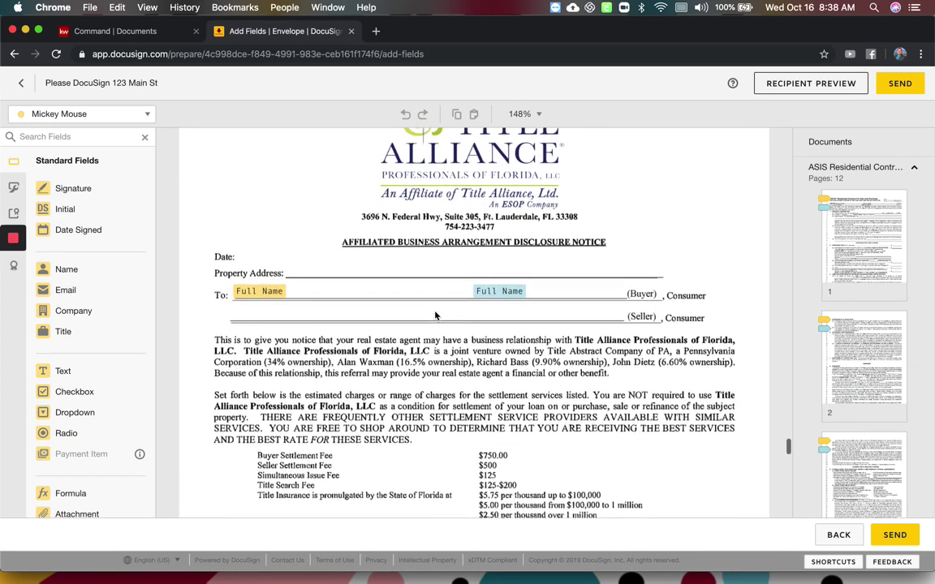
scroll(385, 159, down, 2)
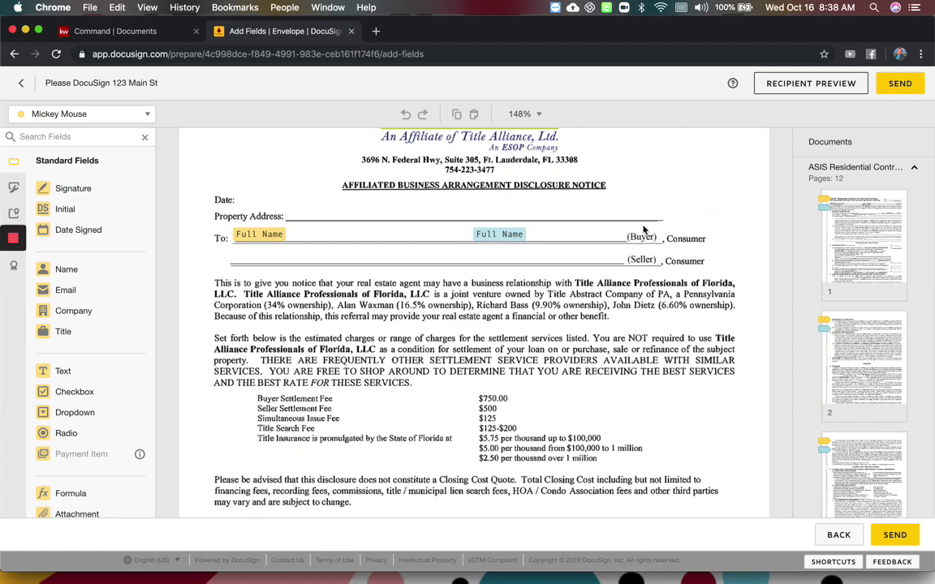
scroll(643, 230, down, 6)
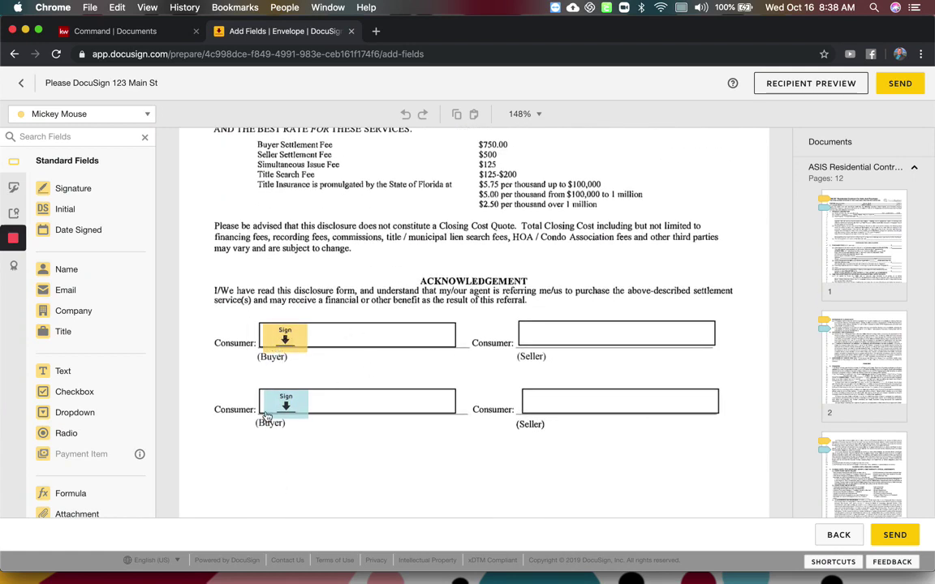
scroll(267, 416, down, 10)
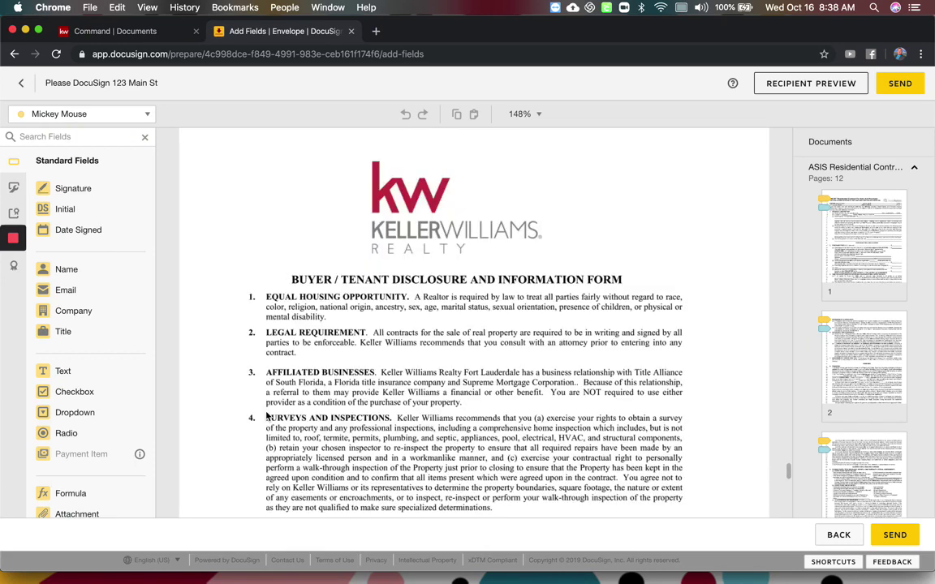
scroll(266, 415, down, 10)
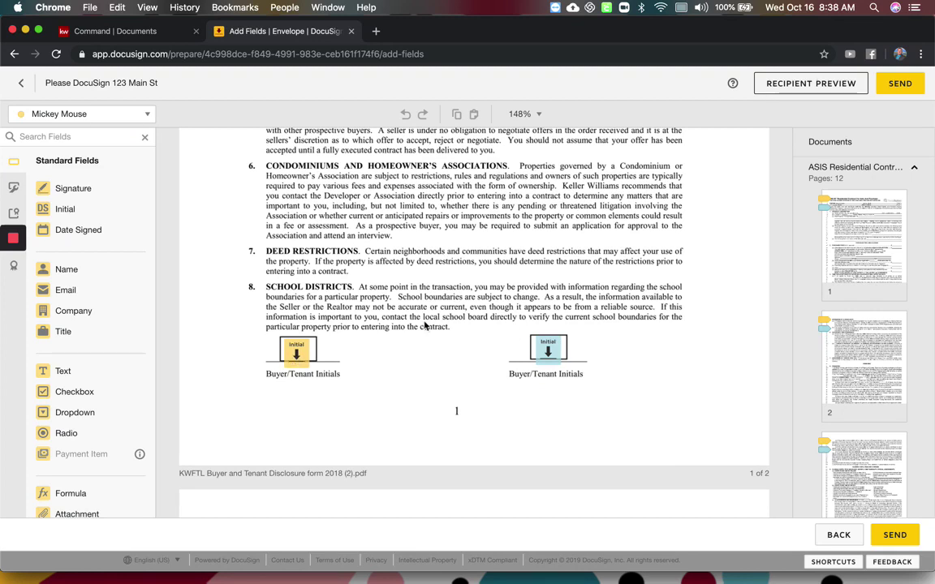
scroll(548, 357, down, 15)
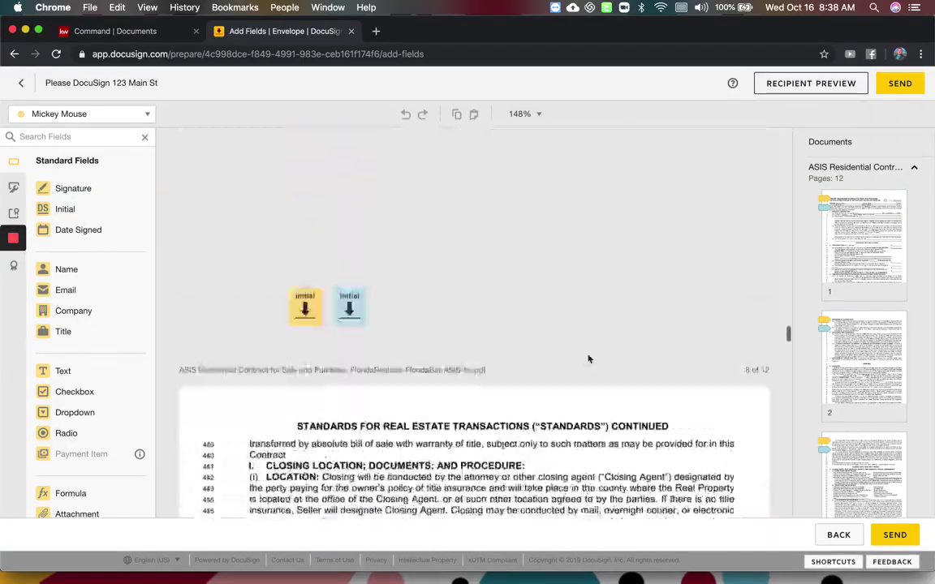
scroll(589, 359, up, 15)
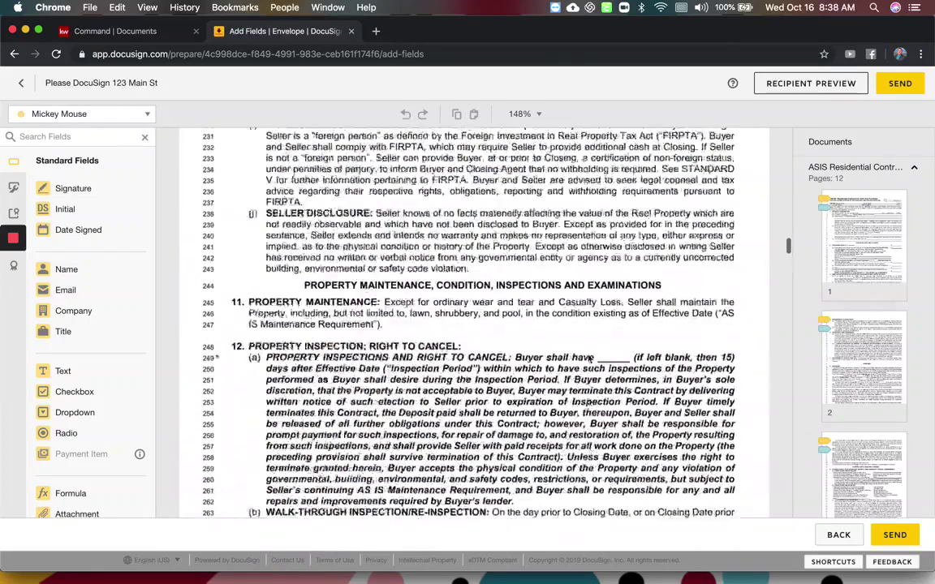
scroll(588, 359, up, 3)
scroll(588, 359, up, 5)
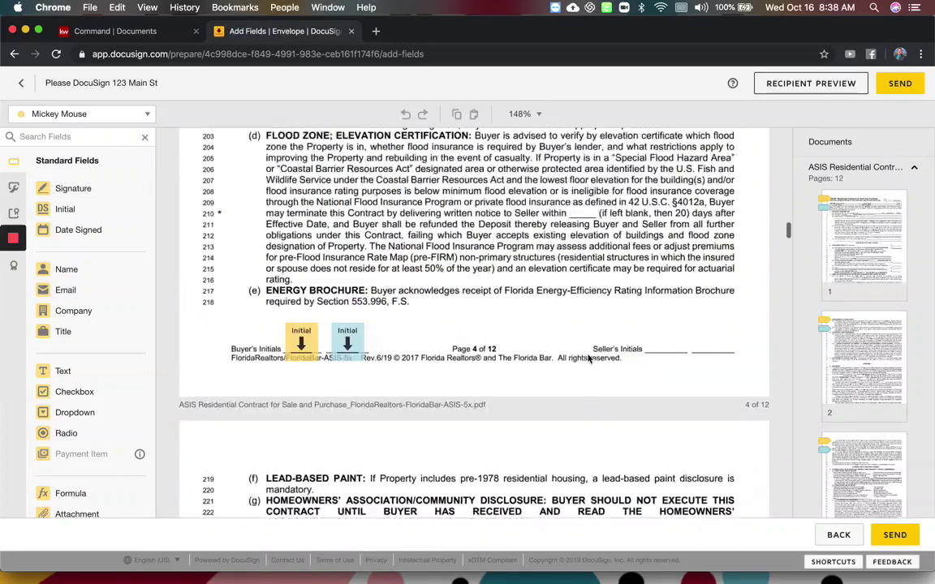
drag(52, 273, 537, 168)
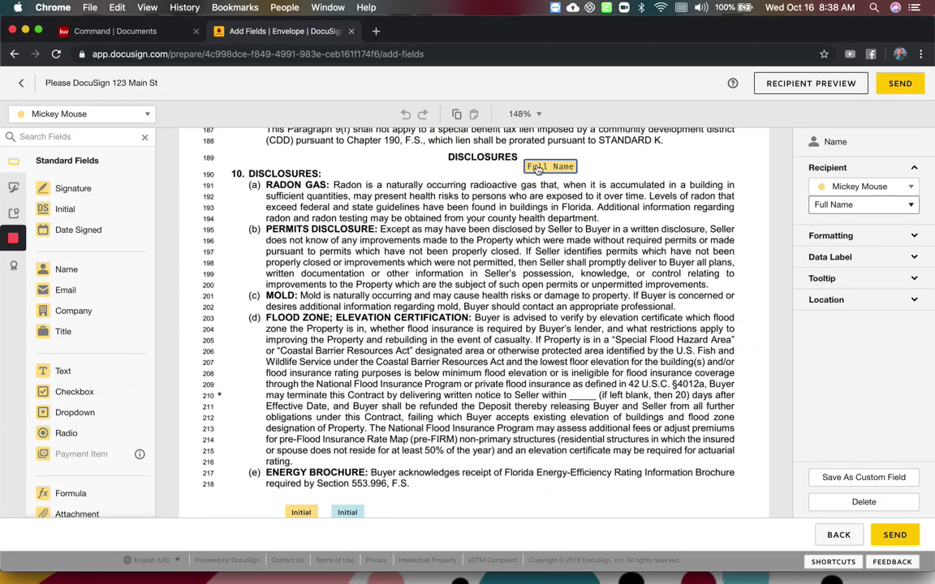
key(Delete)
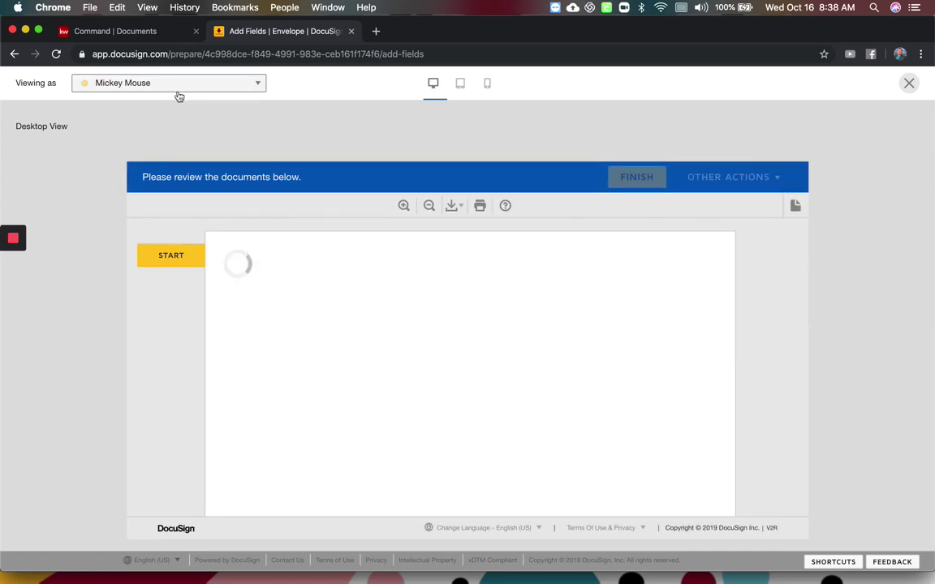
As the first buyer, fill each required initial field across contract pages 1 through 12.
click(159, 258)
click(258, 357)
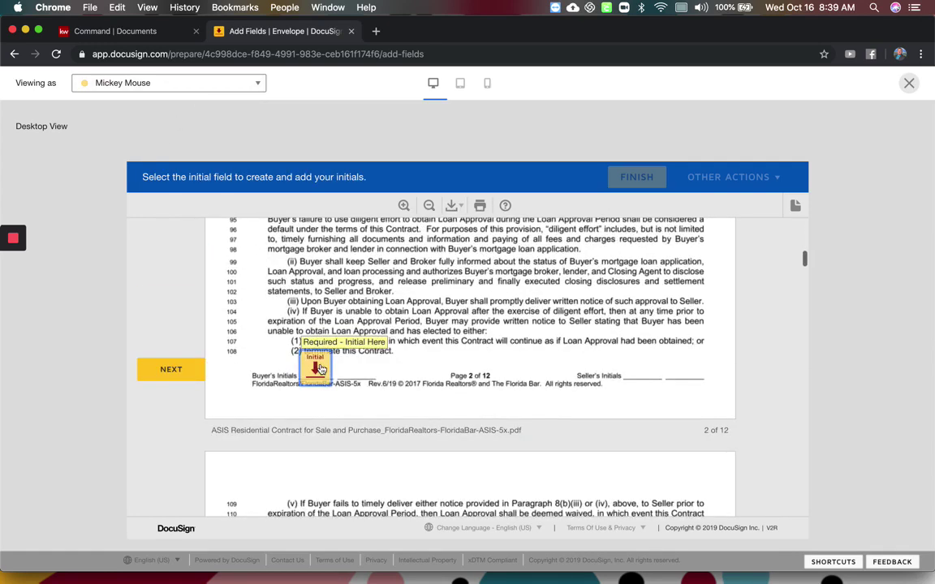
click(319, 369)
click(319, 369)
click(319, 369)
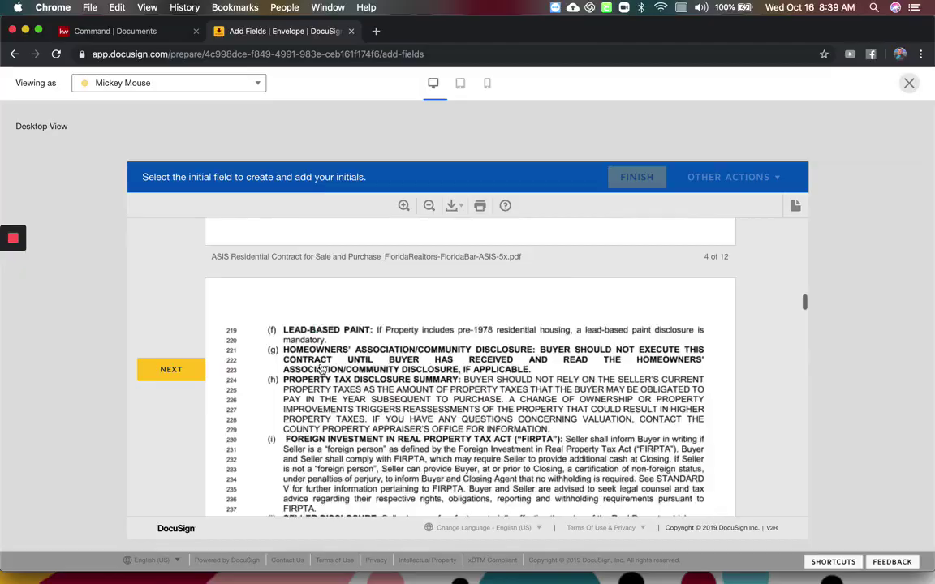
click(319, 369)
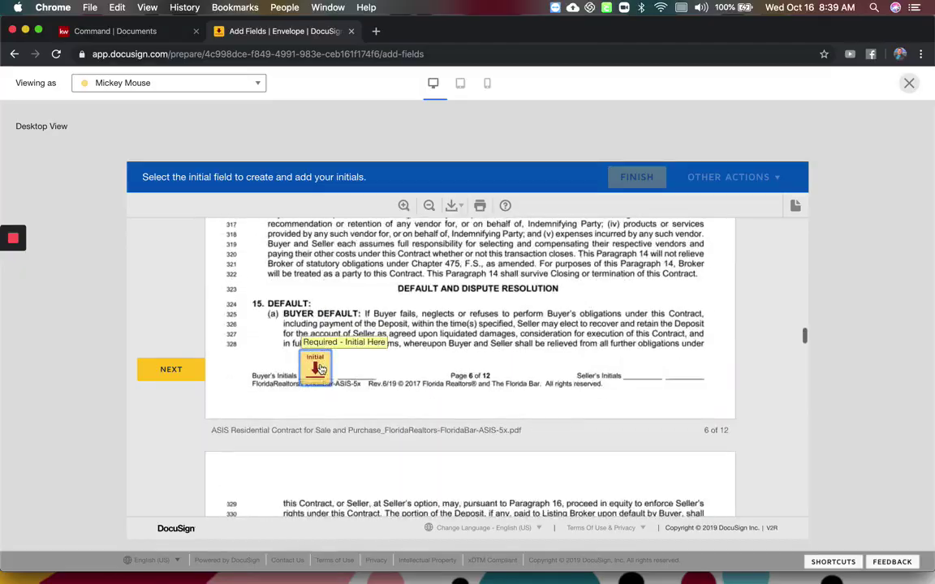
click(319, 369)
click(319, 369)
click(319, 369)
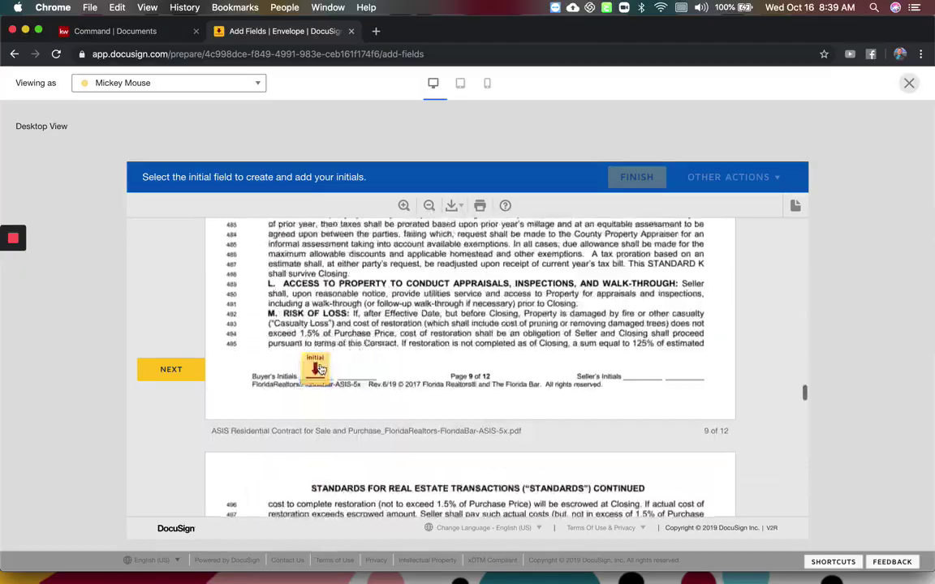
click(319, 370)
click(319, 370)
click(319, 369)
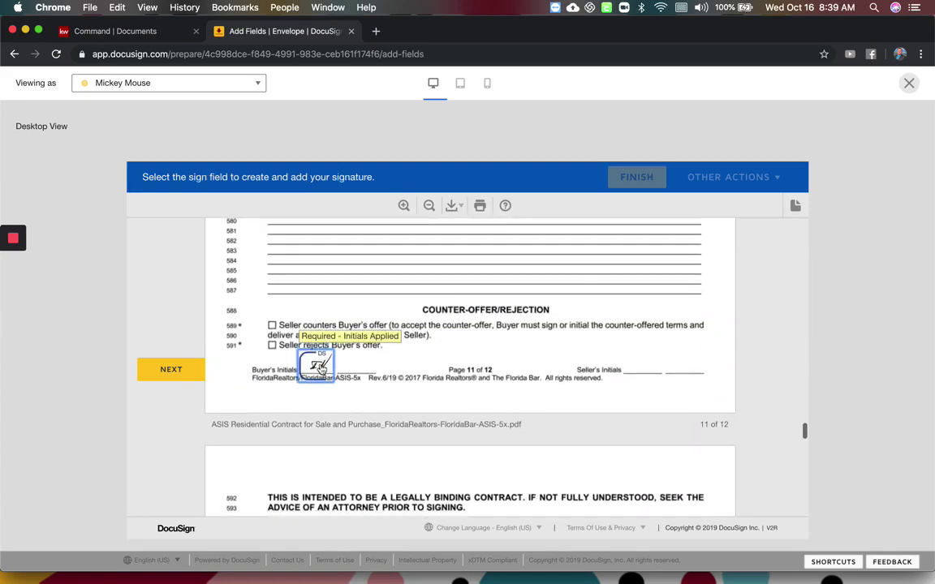
click(319, 369)
click(319, 369)
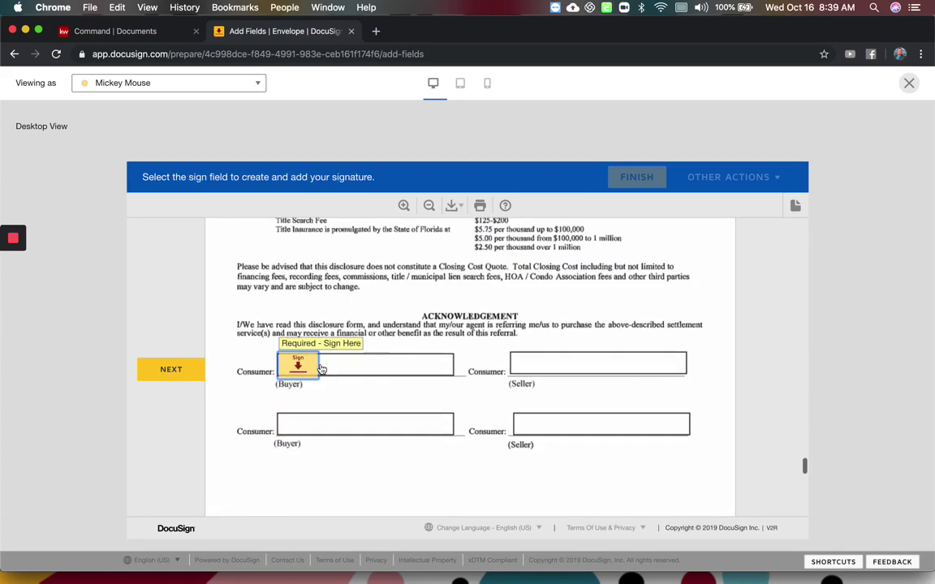
Sign the first buyer's Acknowledgement, page 1 Buyer/Tenant initials, and page 2 disclosure signature.
scroll(376, 315, up, 5)
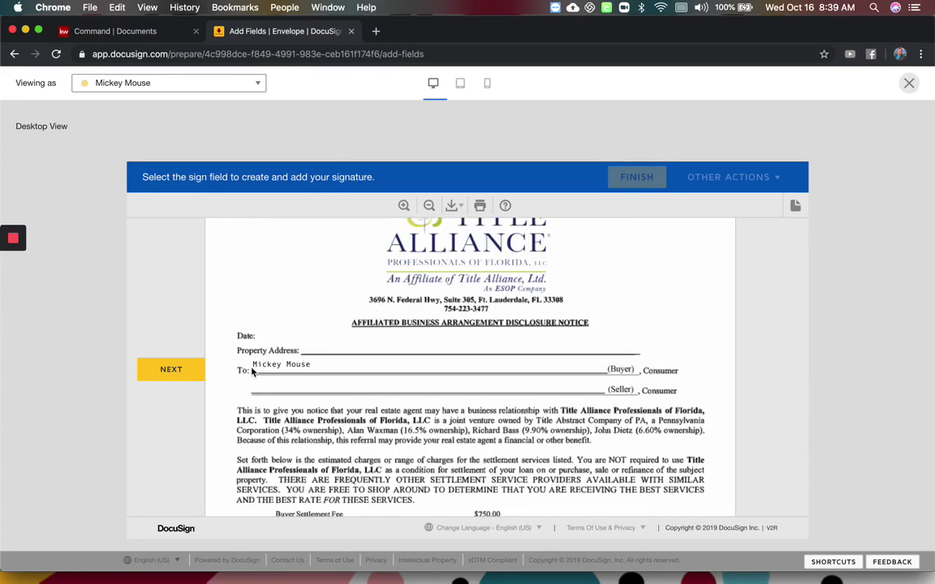
scroll(325, 371, down, 10)
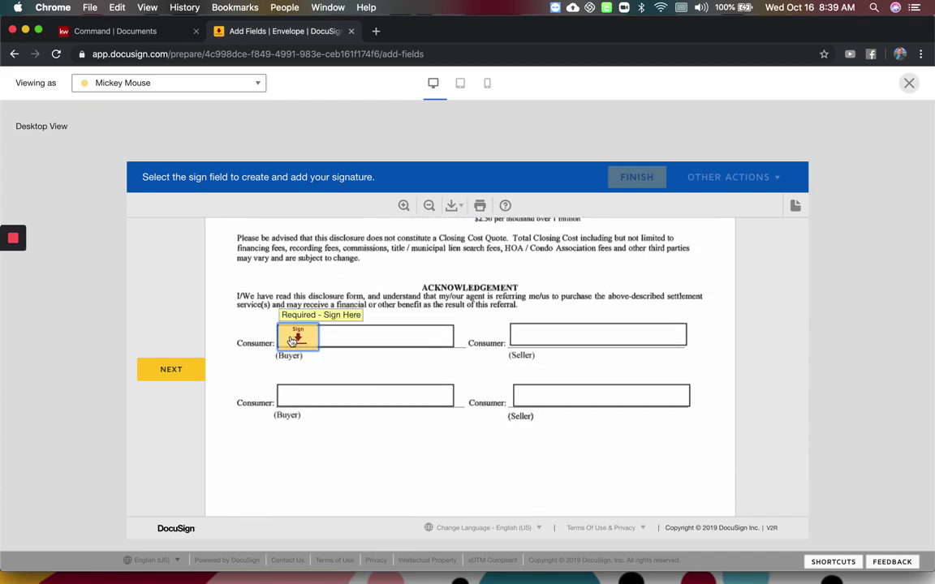
click(302, 334)
scroll(342, 268, up, 10)
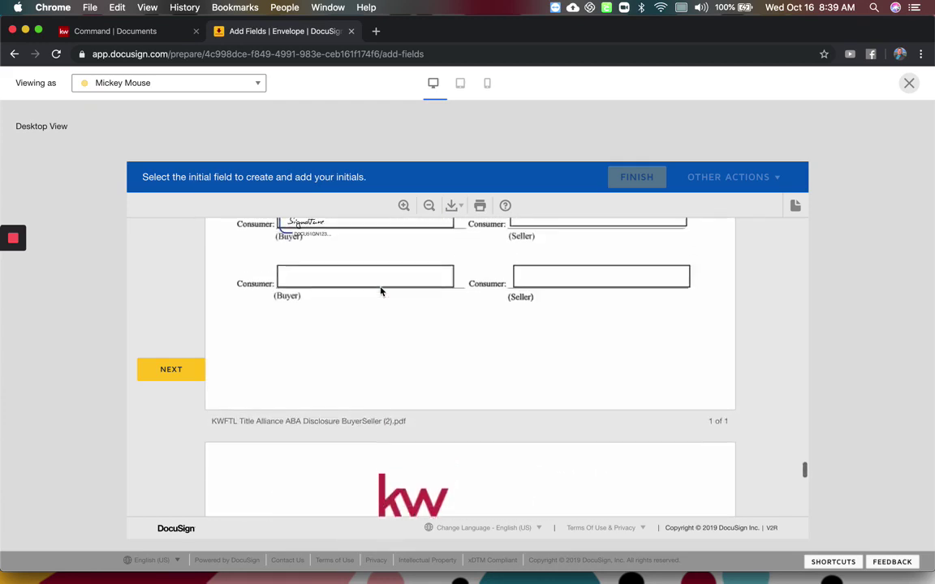
scroll(316, 324, down, 10)
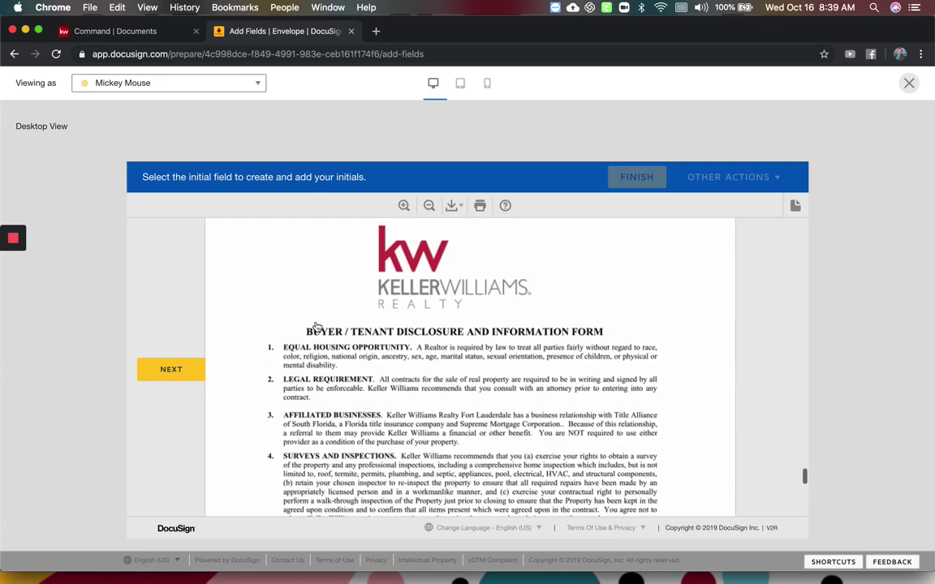
scroll(318, 341, down, 5)
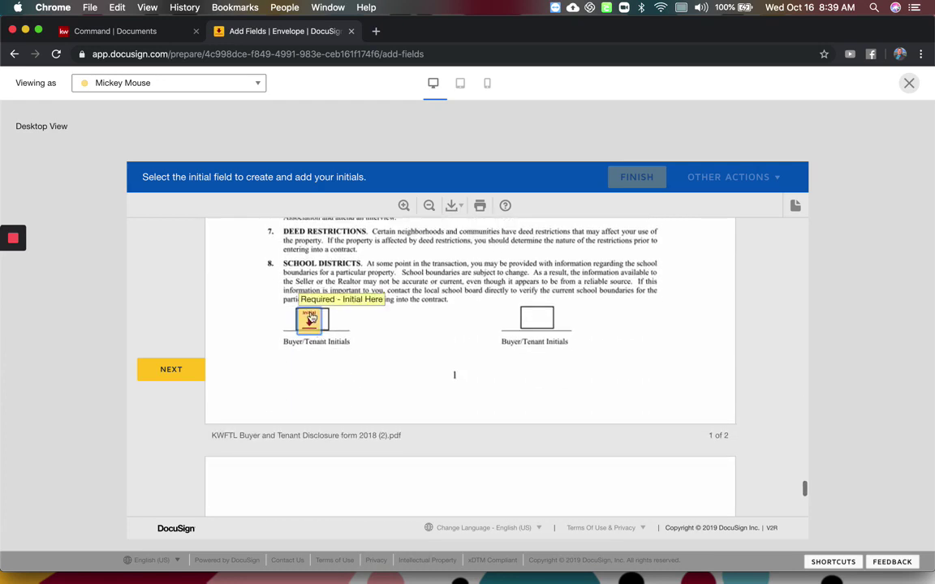
click(333, 321)
click(302, 365)
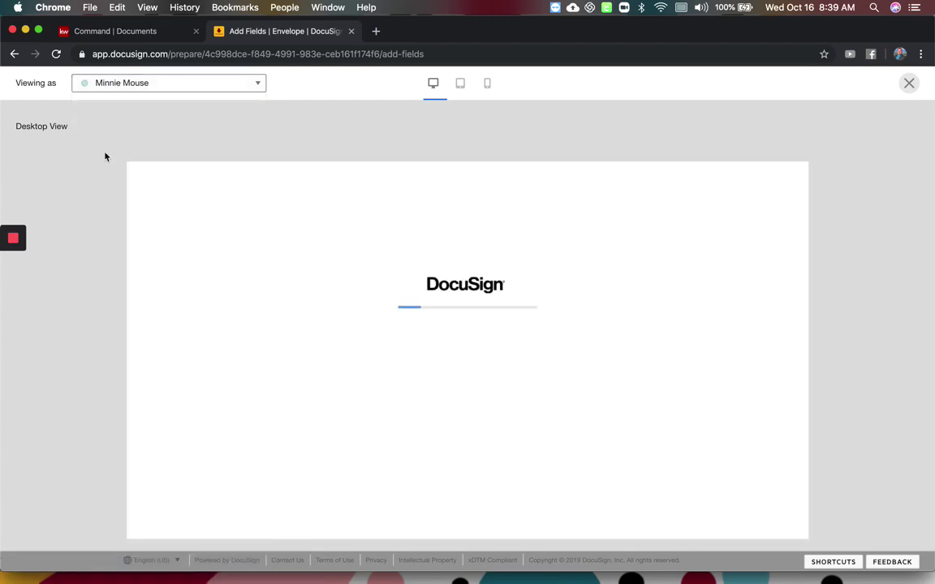
As the second buyer, fill each initial field across contract pages 1 through 12.
click(166, 254)
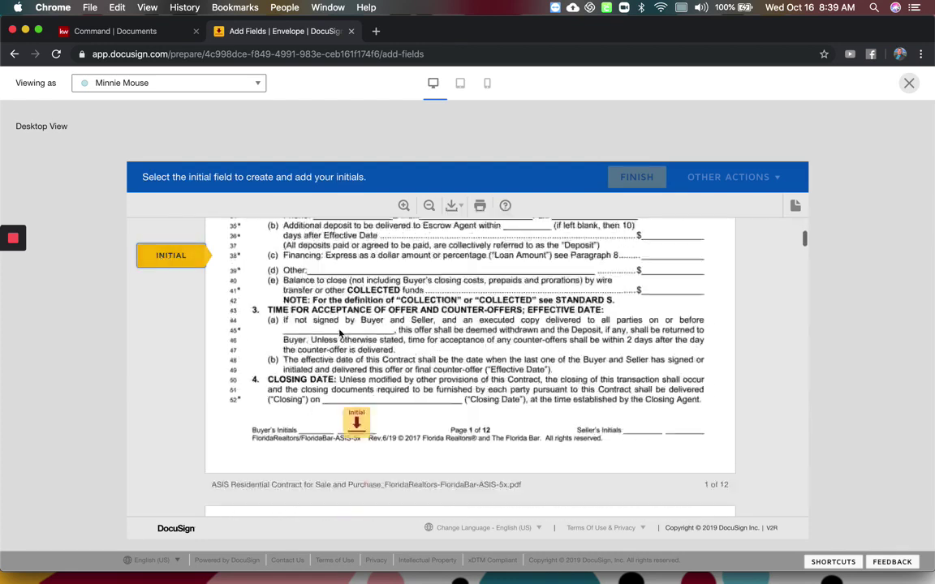
click(362, 372)
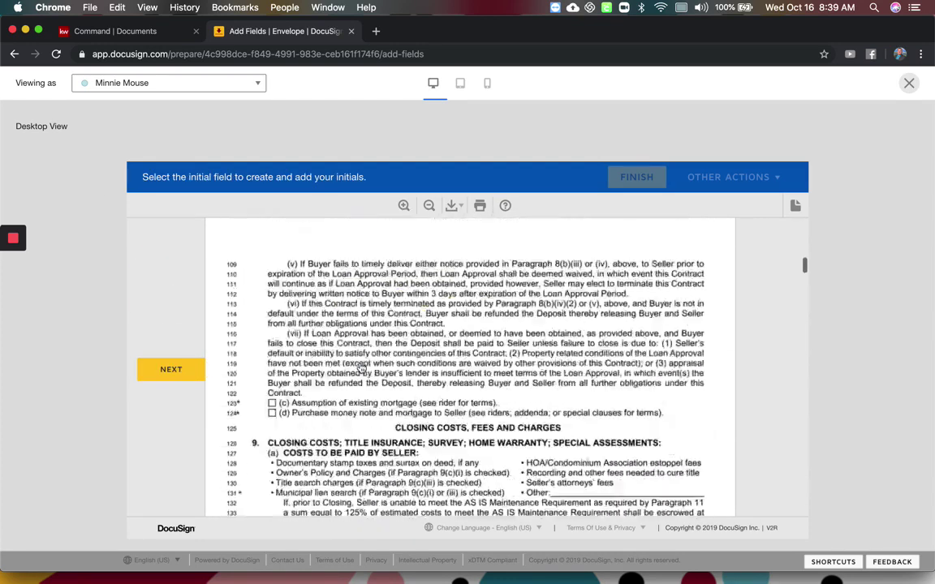
click(360, 369)
click(359, 370)
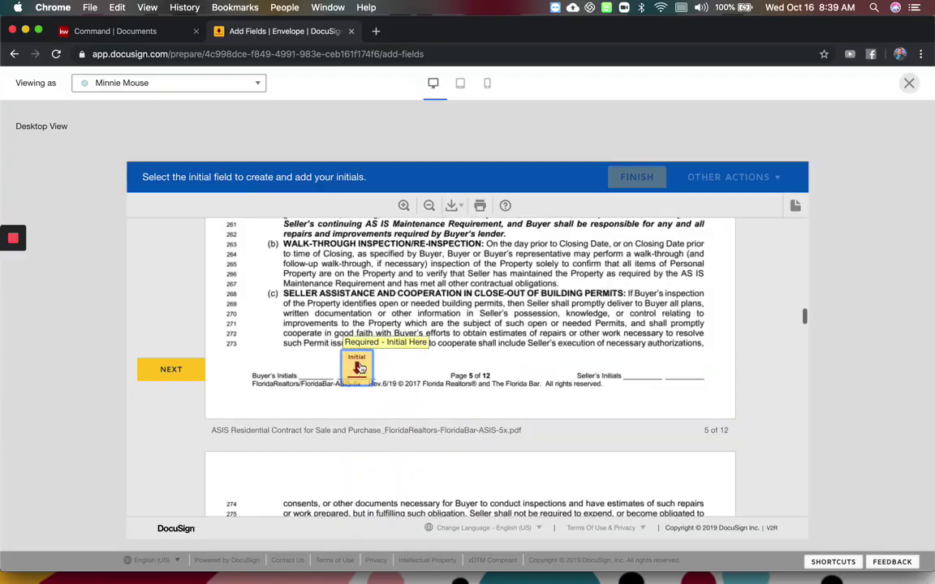
click(359, 369)
click(359, 369)
click(359, 369)
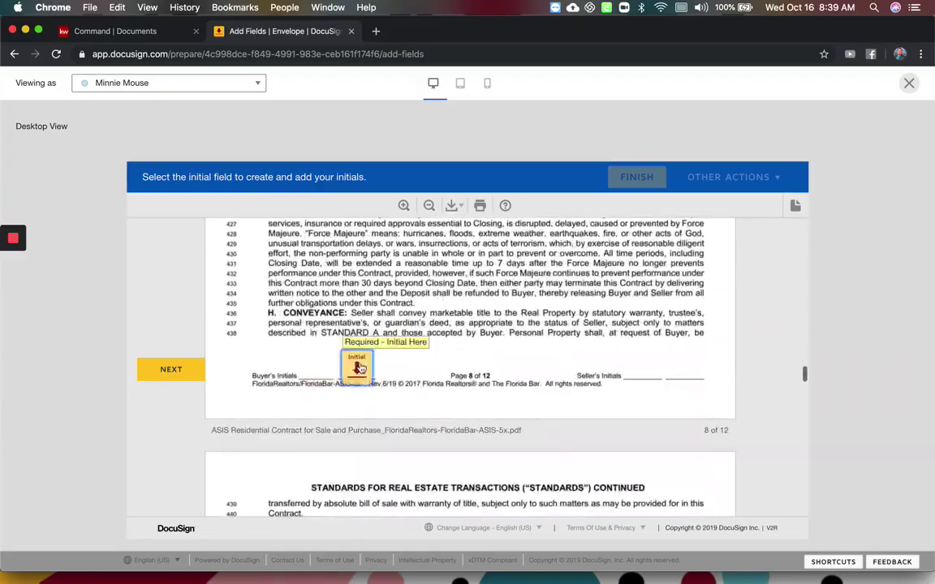
click(360, 369)
click(360, 369)
click(360, 369)
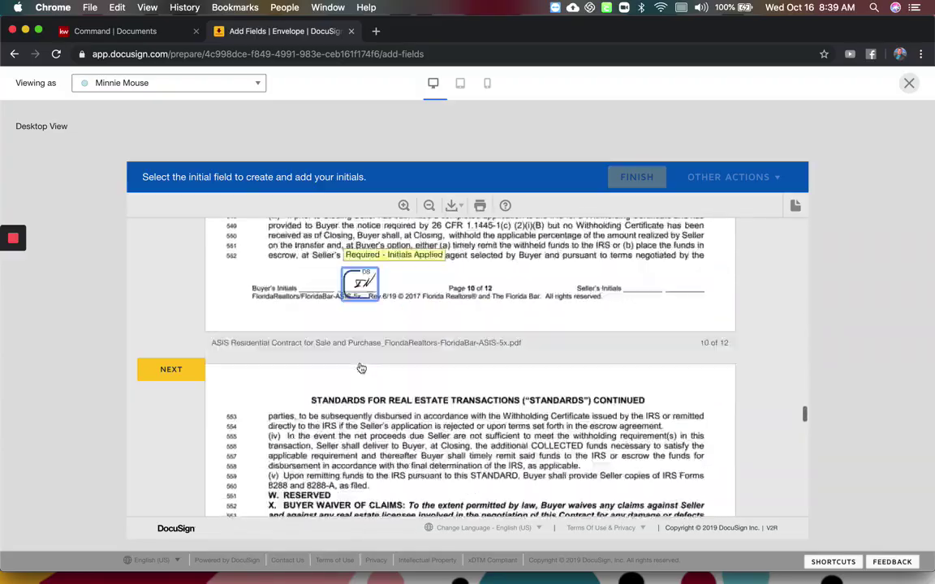
click(359, 369)
click(359, 367)
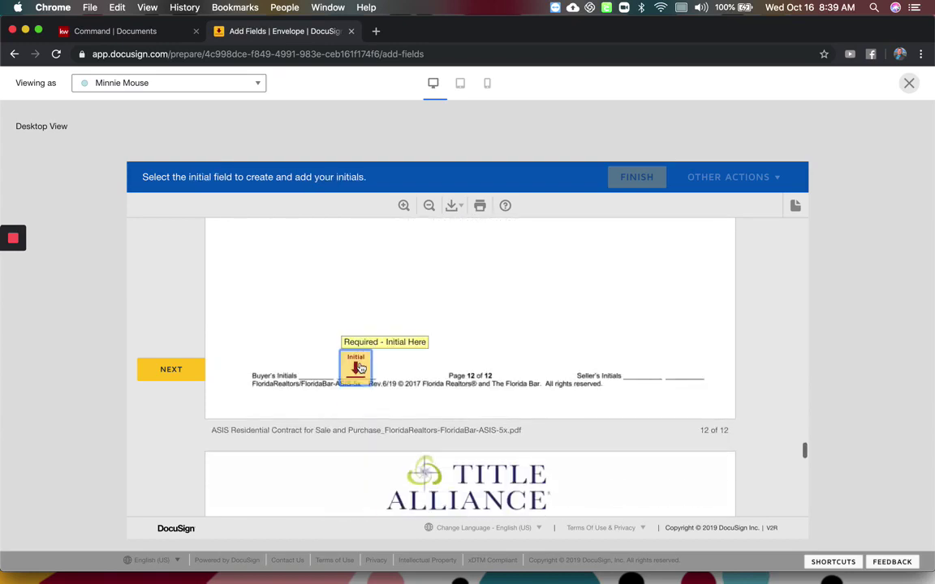
click(360, 367)
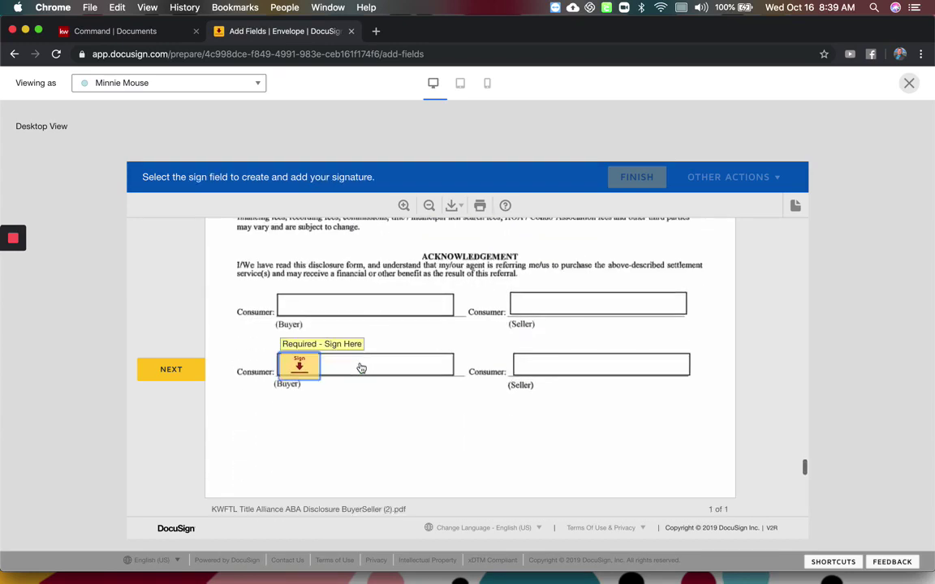
Sign the second buyer's Acknowledgement, Buyer/Tenant initials and page 2 signature, then close the preview.
click(302, 367)
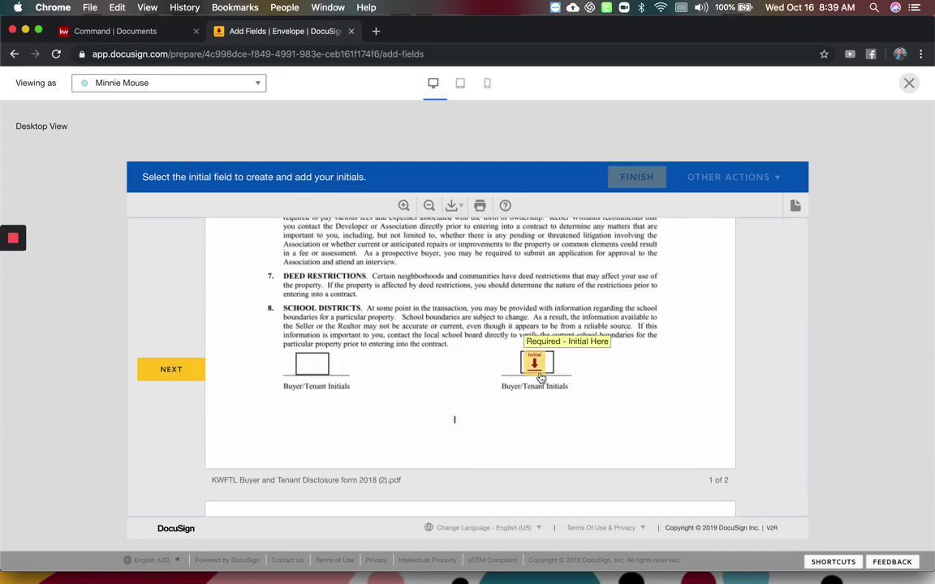
click(538, 374)
click(305, 370)
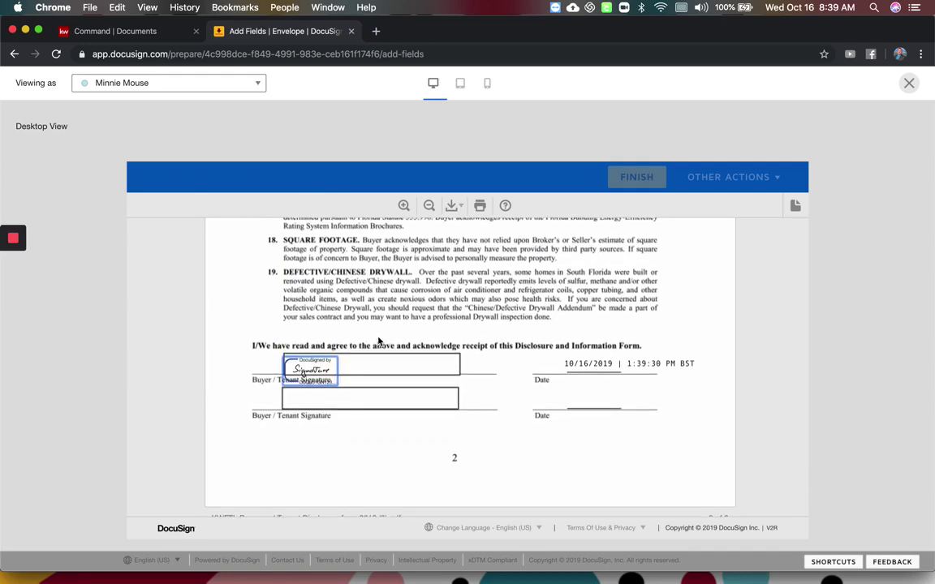
scroll(247, 457, up, 2)
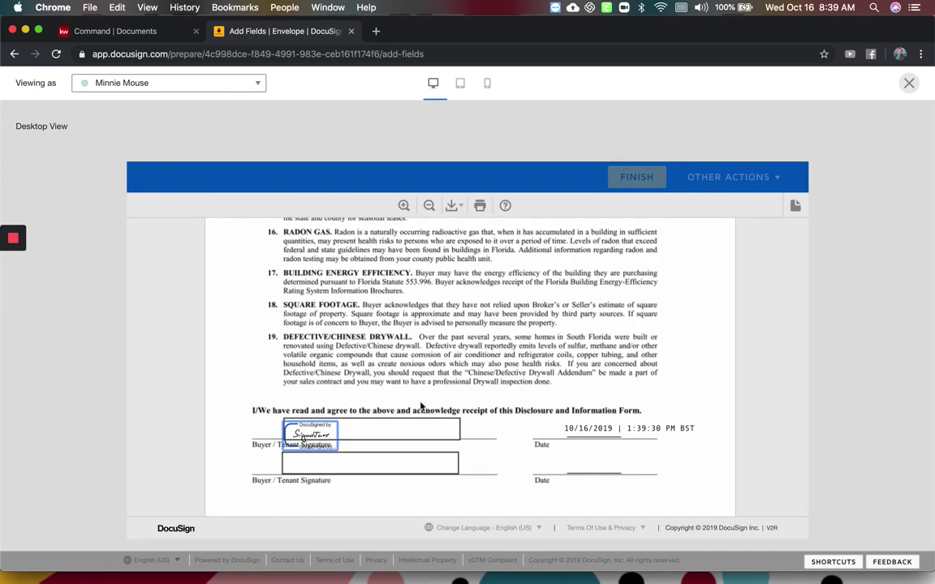
scroll(420, 406, up, 20)
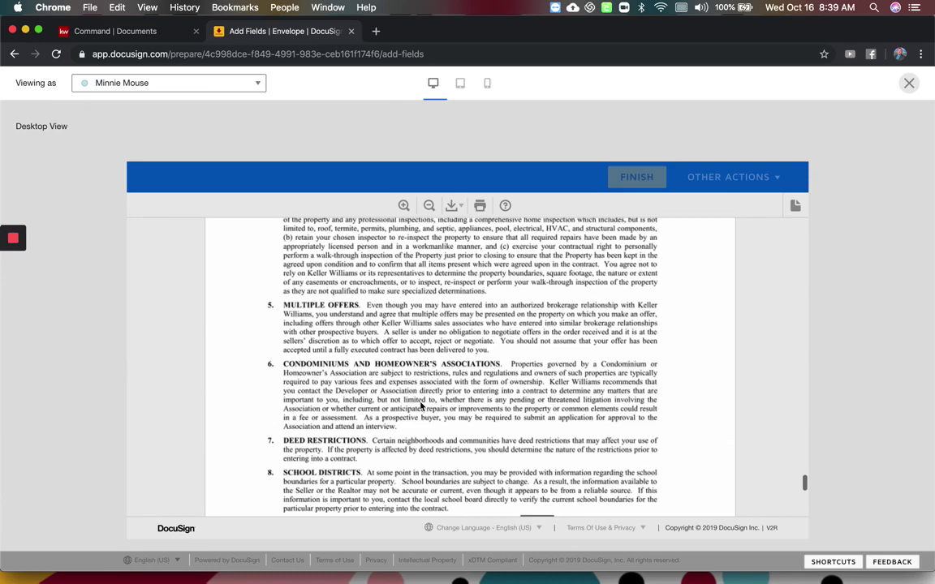
scroll(421, 406, down, 20)
scroll(421, 405, up, 6)
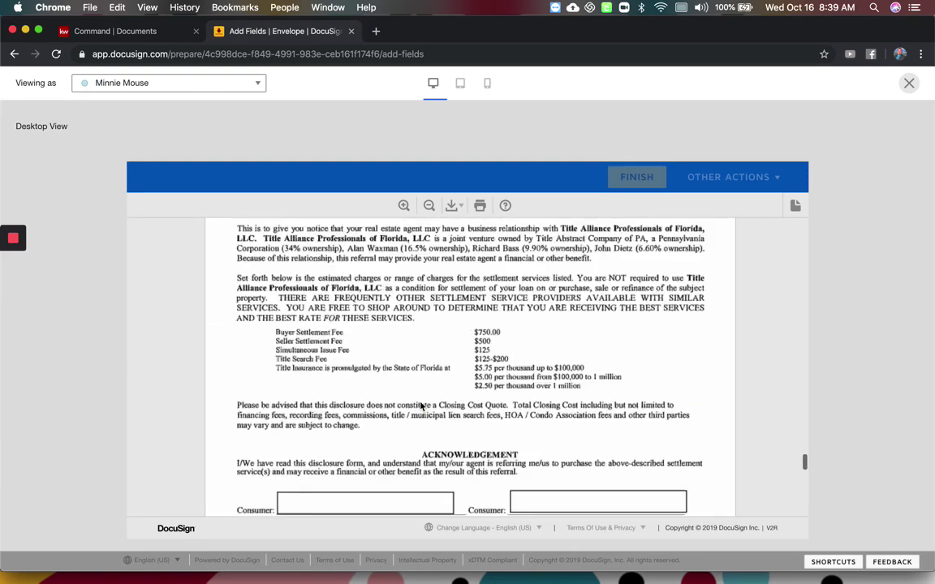
scroll(421, 406, up, 15)
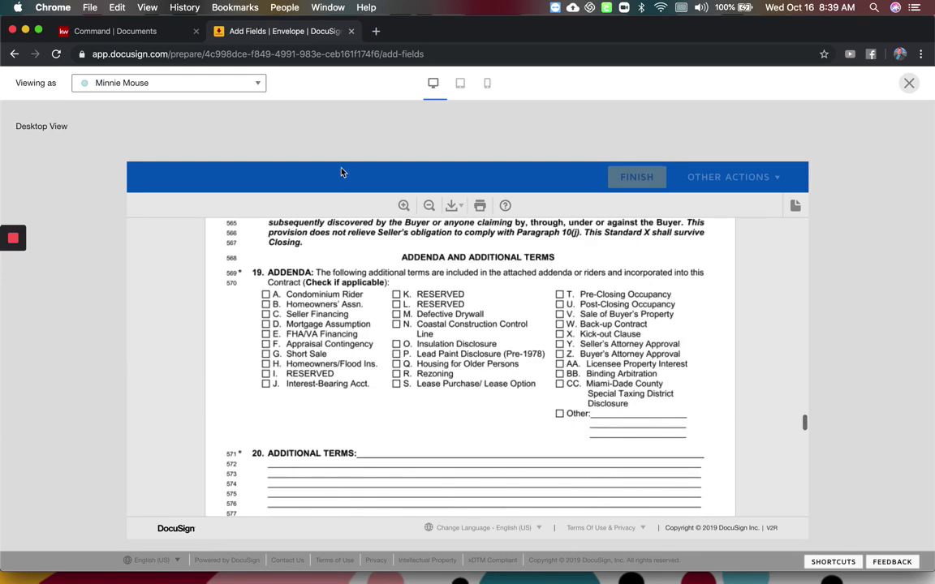
click(910, 84)
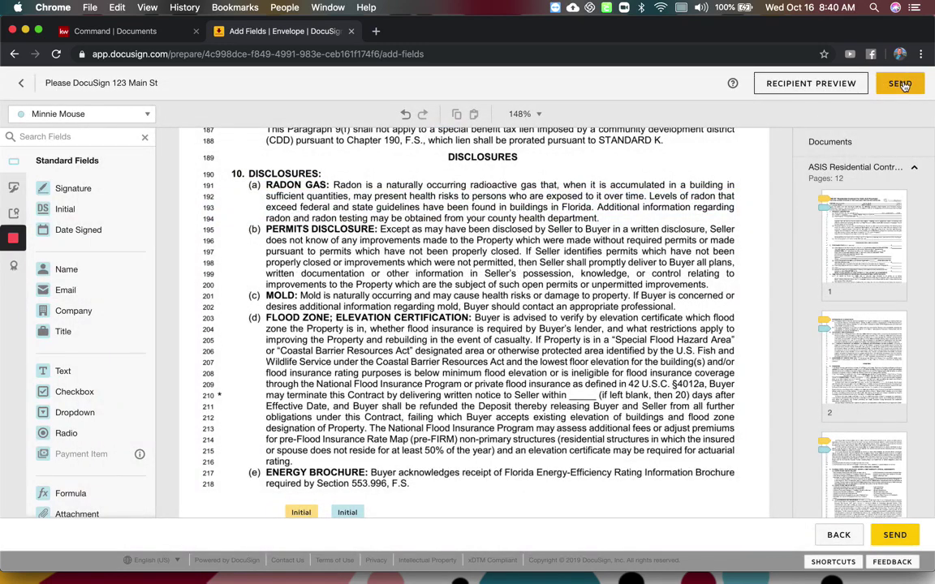
Check the placed fields across the documents, then return to the 123 Main St envelope details.
scroll(448, 285, down, 20)
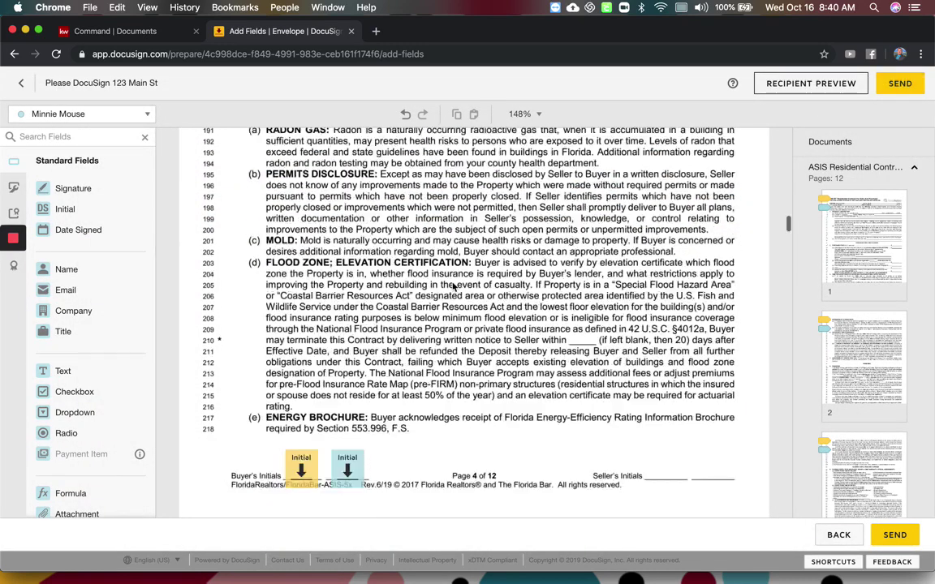
scroll(452, 287, down, 20)
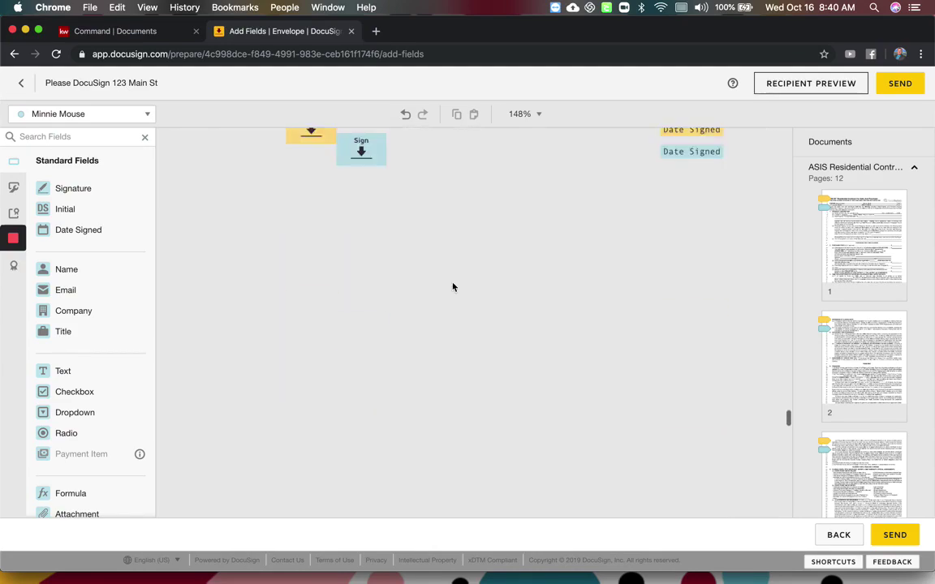
scroll(452, 287, up, 5)
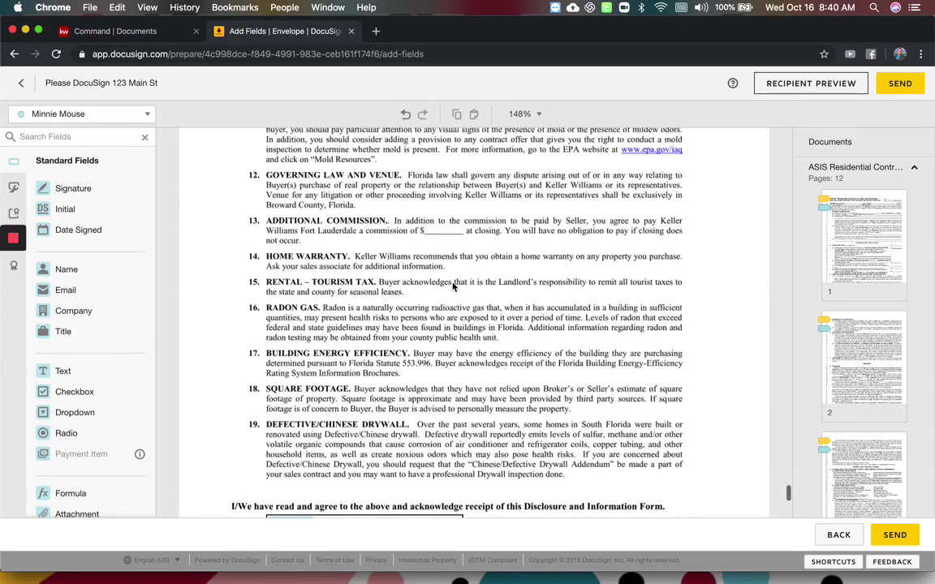
click(16, 84)
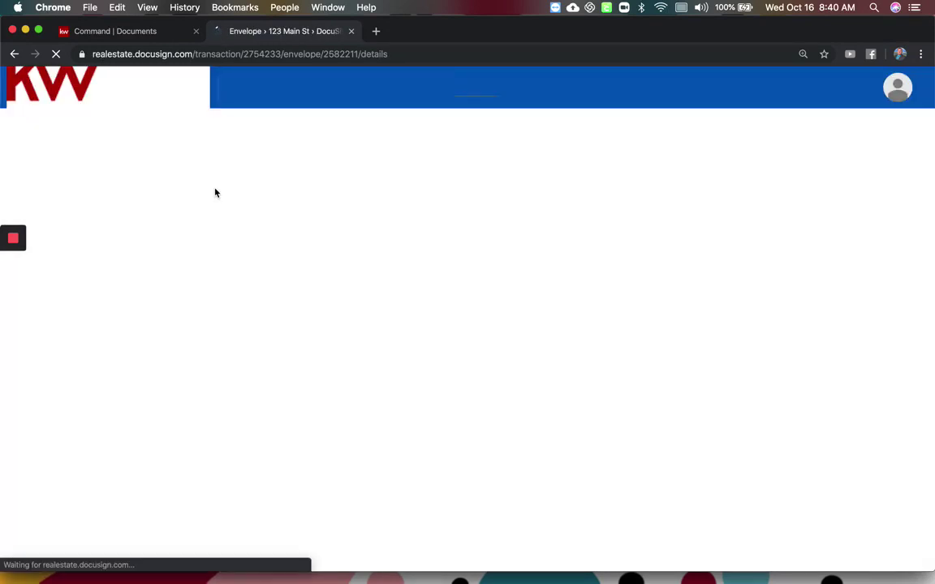
Open the Use a Template picker and list the Shared with Me templates.
scroll(438, 291, down, 1)
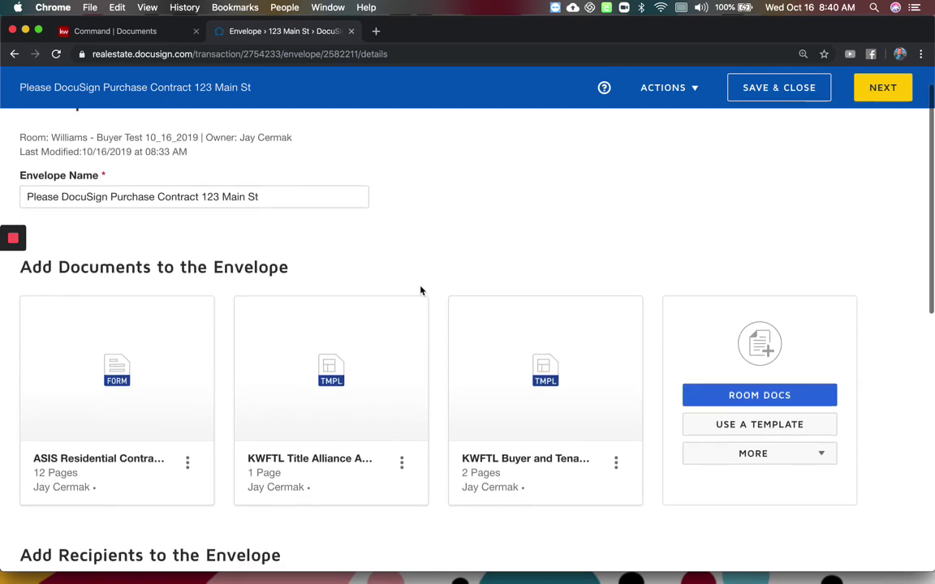
click(726, 425)
click(173, 255)
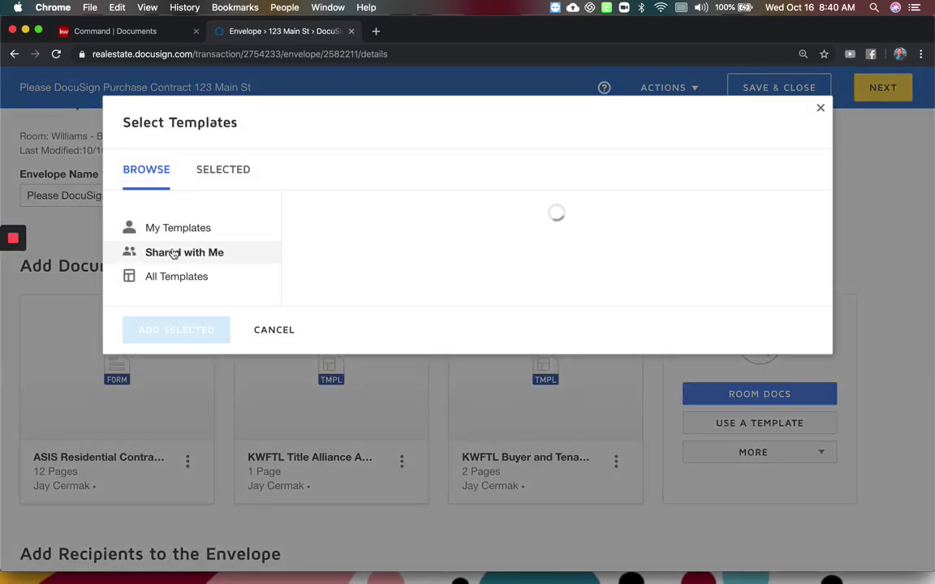